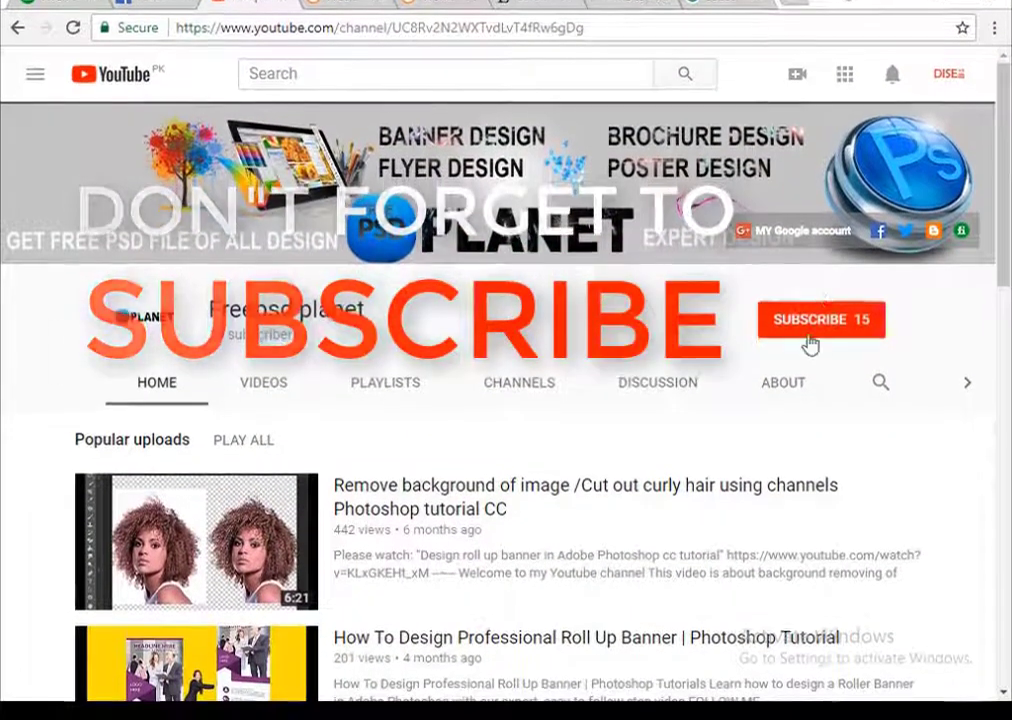
- Subscribe to the Photoshop tutorial channel on YouTube, raising it to 16 subscribers
click(805, 340)
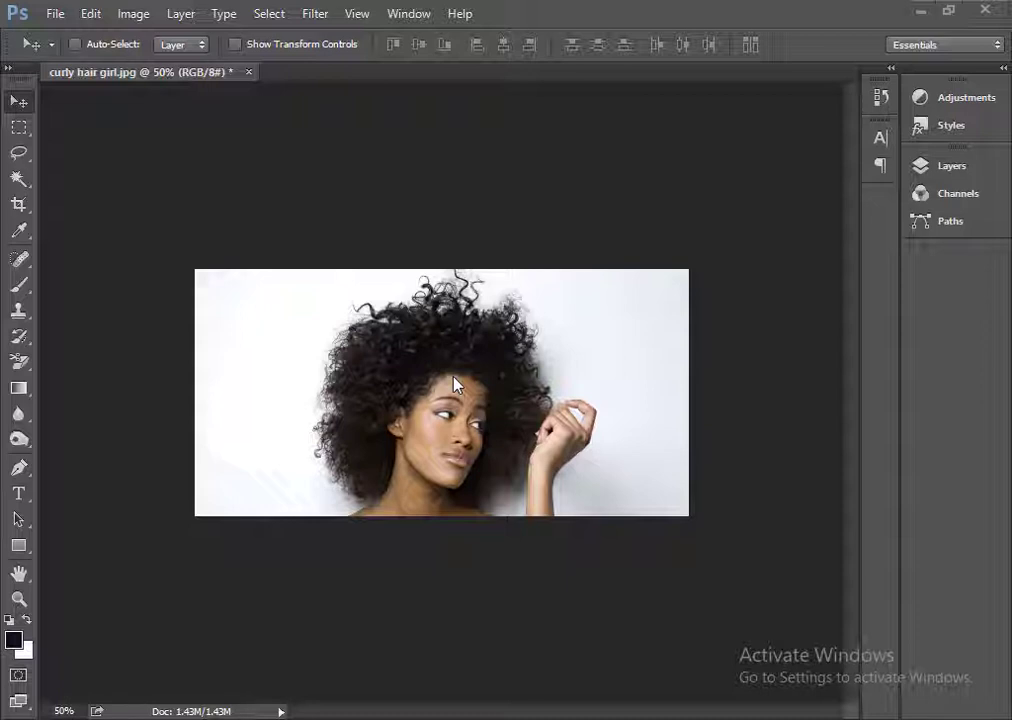
- Duplicate the photo's Background layer into a 'Background copy' layer in the Layers panel
click(951, 166)
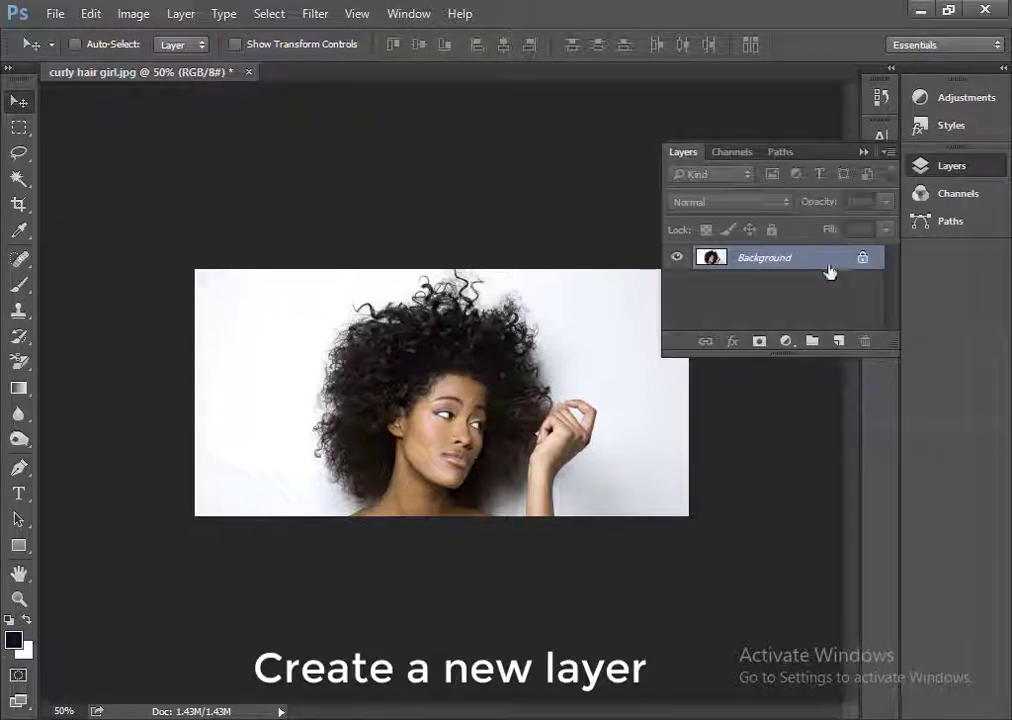
mouse_move(813, 261)
mouse_down()
mouse_move(863, 340)
mouse_move(839, 341)
mouse_up()
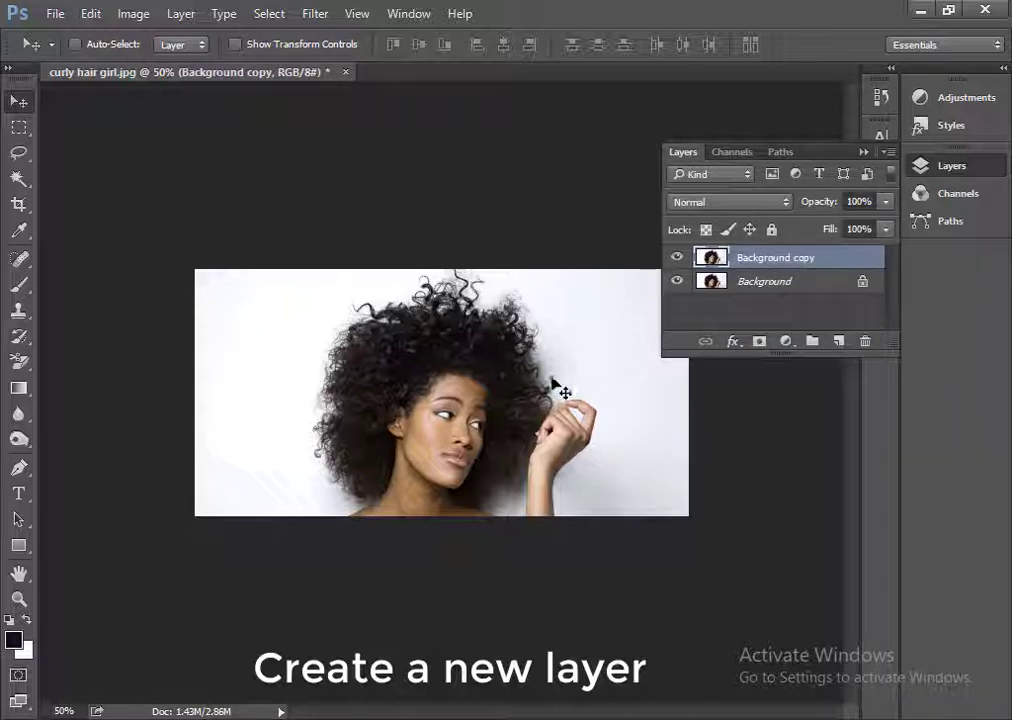
key(ctrl+plus)
key(ctrl+plus)
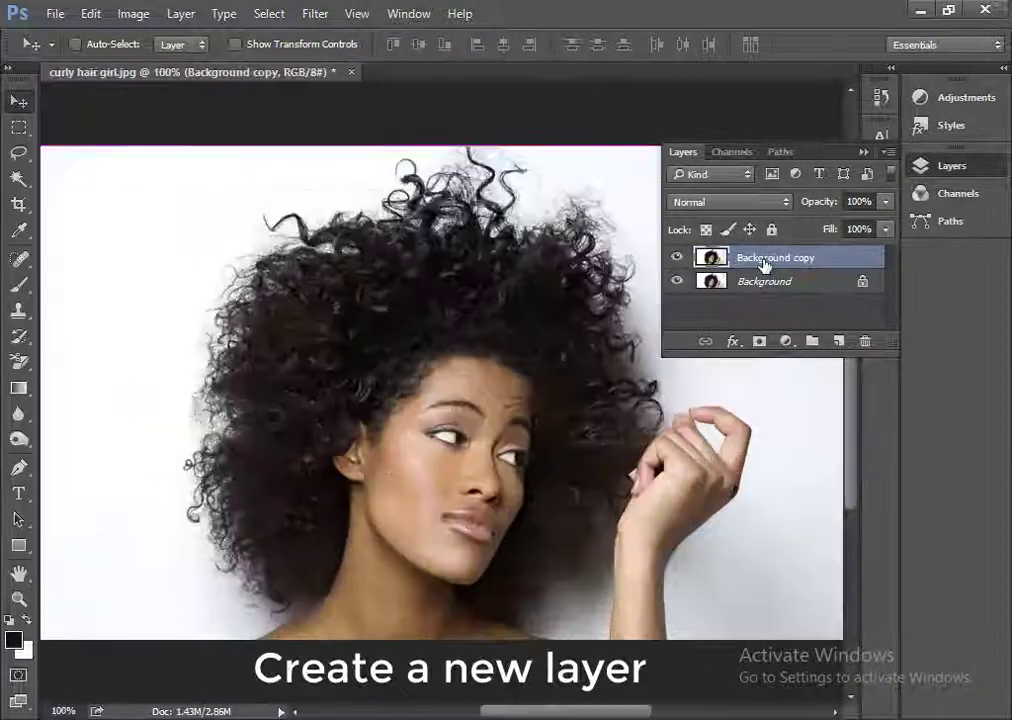
key(ctrl+minus)
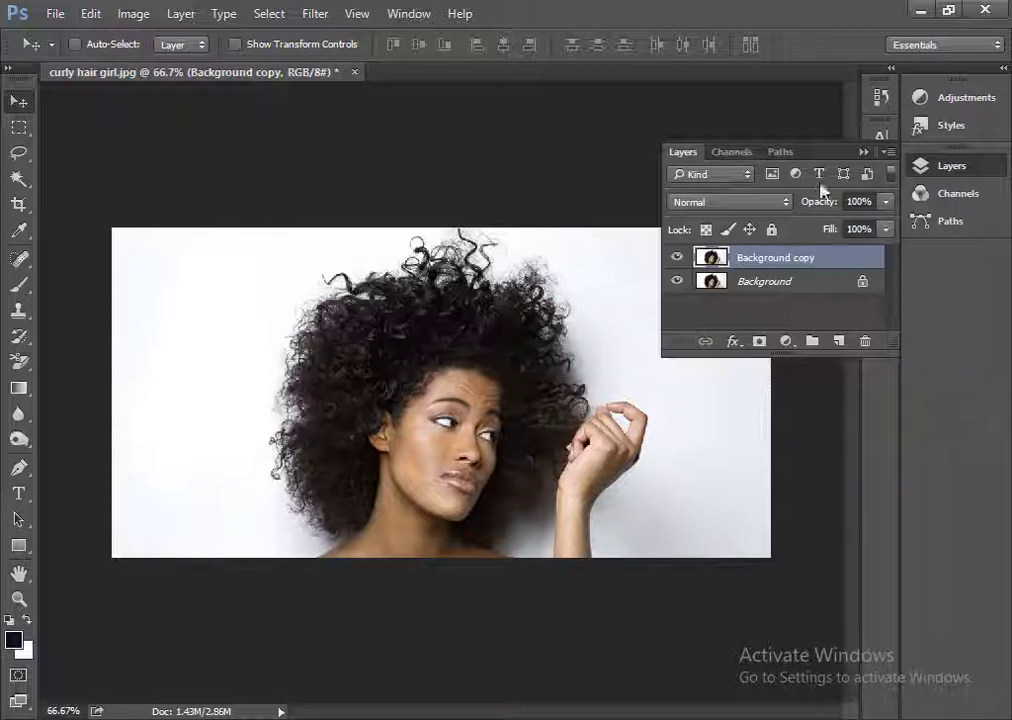
click(863, 152)
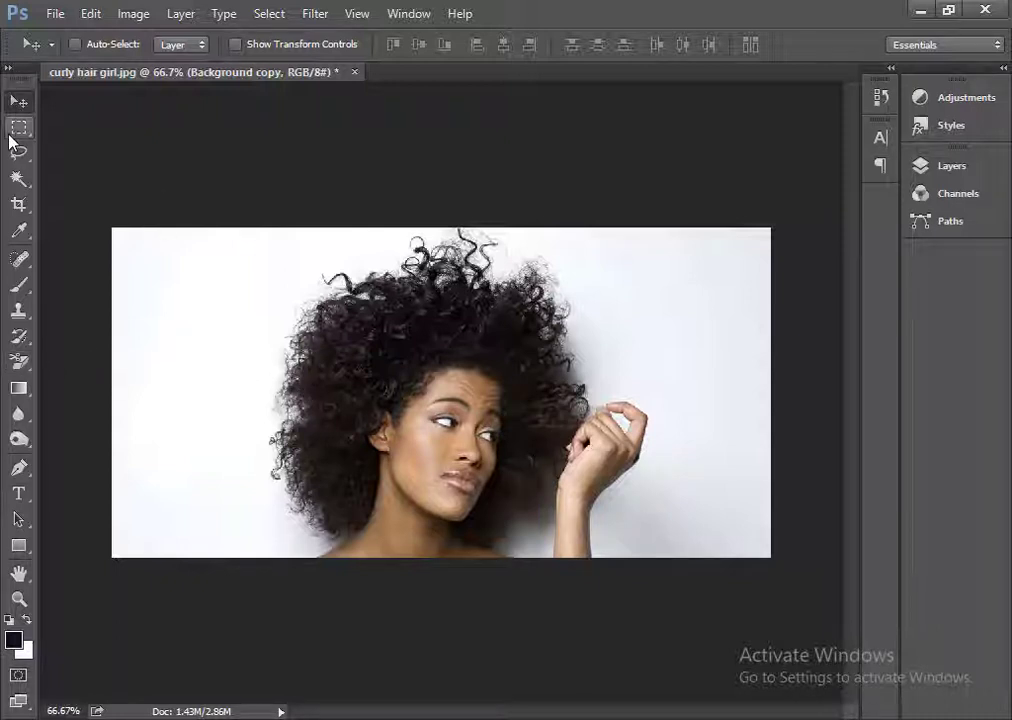
- Float the Layers panel with Background copy selected and switch to the plain Eraser Tool
click(13, 368)
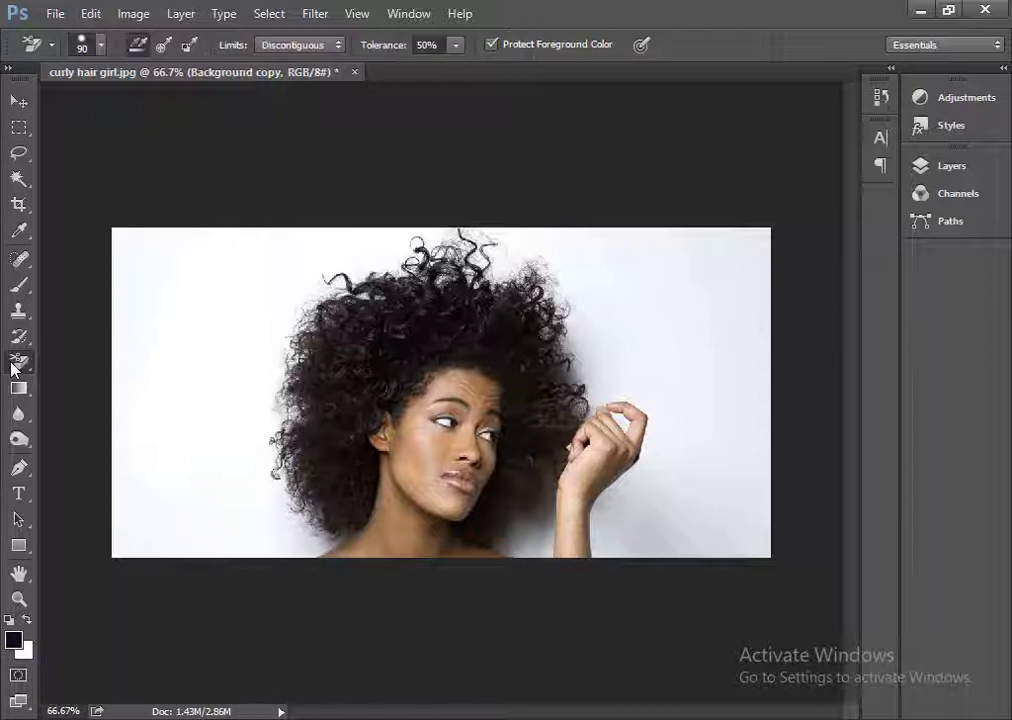
click(942, 167)
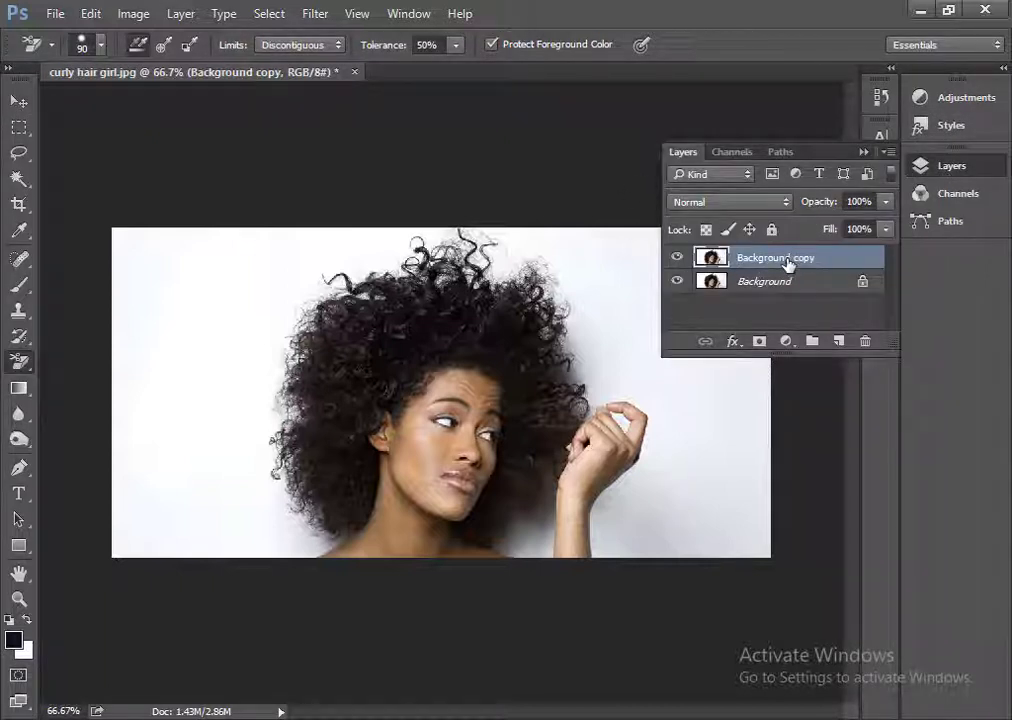
click(757, 283)
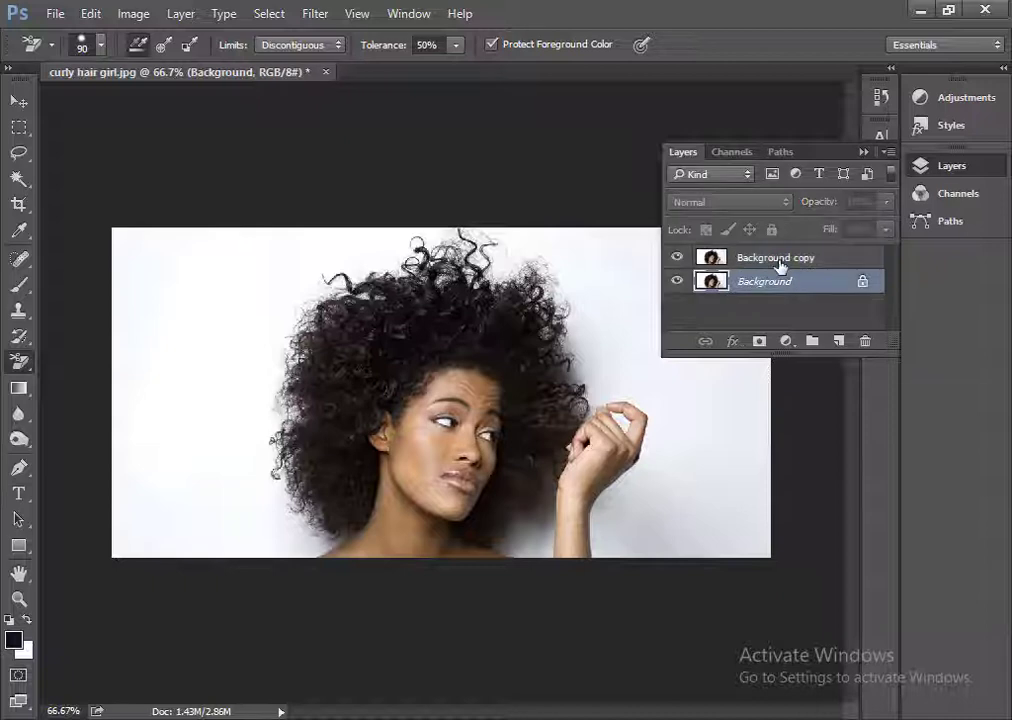
click(720, 259)
drag(826, 158, 914, 282)
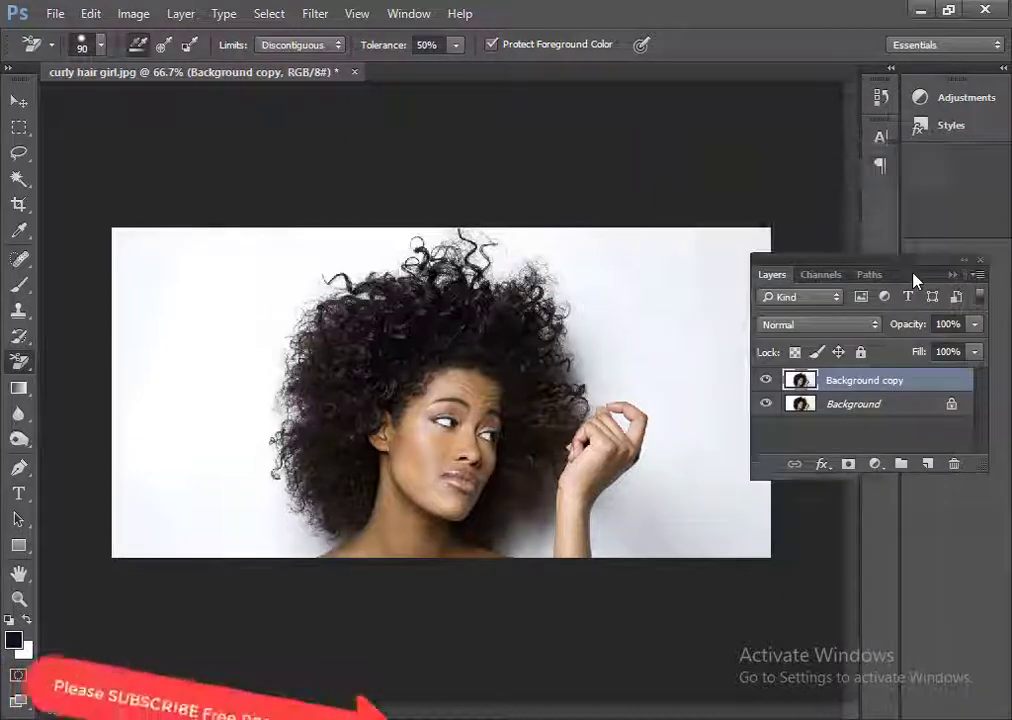
right_click(22, 360)
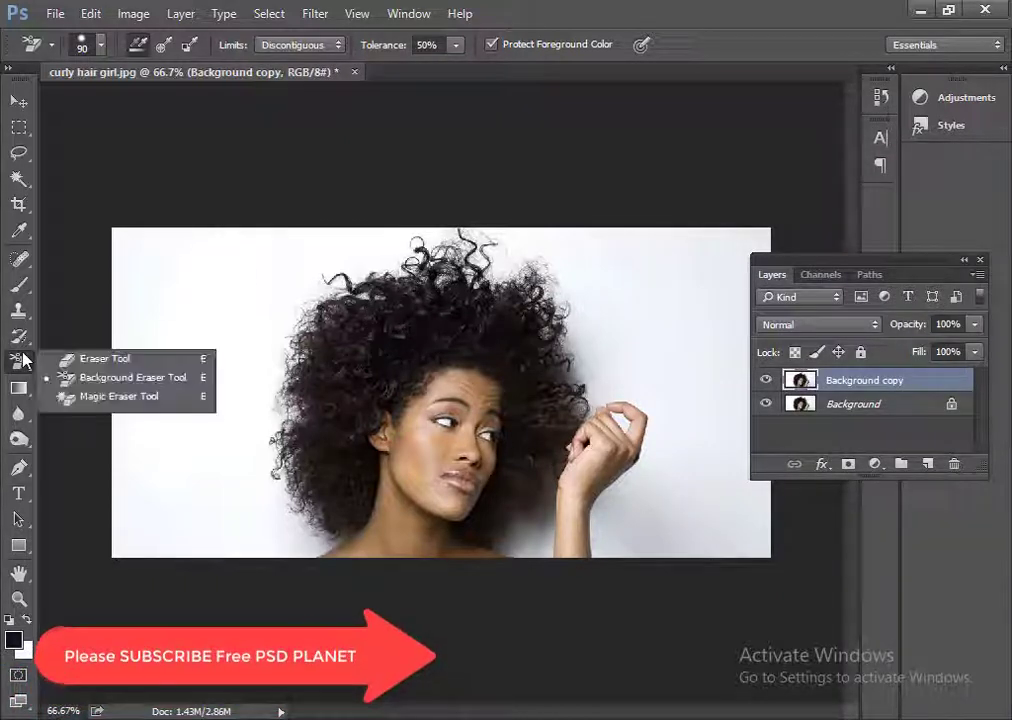
click(90, 358)
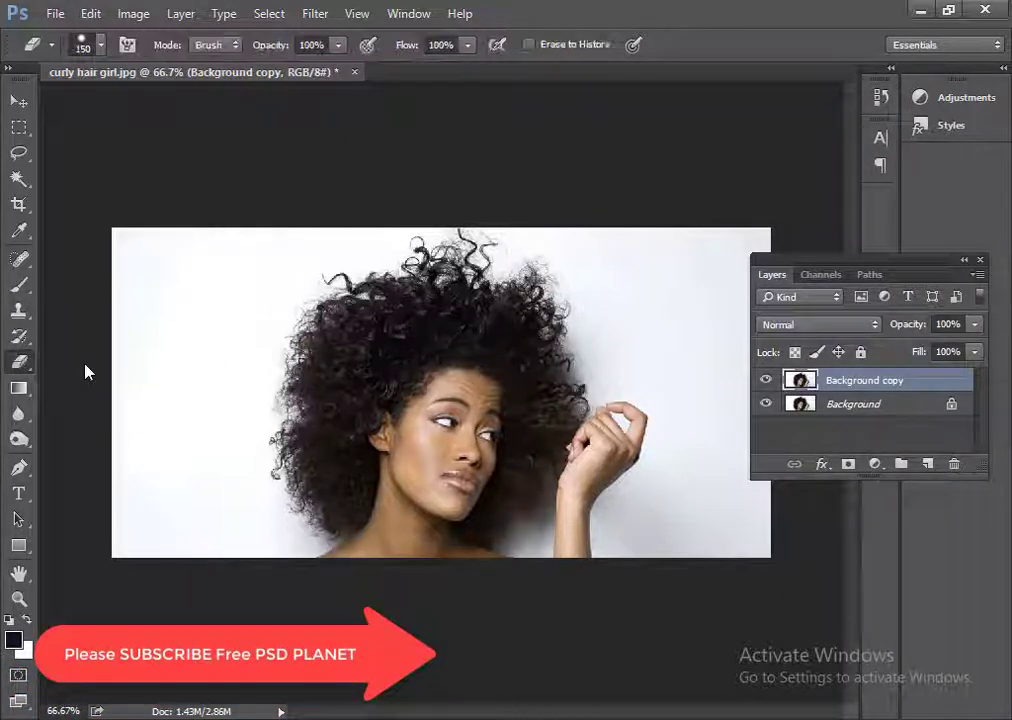
- Hide the original Background layer and erase the white backdrop at top-left, left and right
click(766, 404)
drag(294, 250, 208, 305)
mouse_move(190, 386)
mouse_down()
mouse_move(140, 253)
mouse_move(142, 282)
mouse_move(181, 219)
mouse_move(214, 315)
mouse_move(217, 465)
mouse_move(234, 545)
mouse_up()
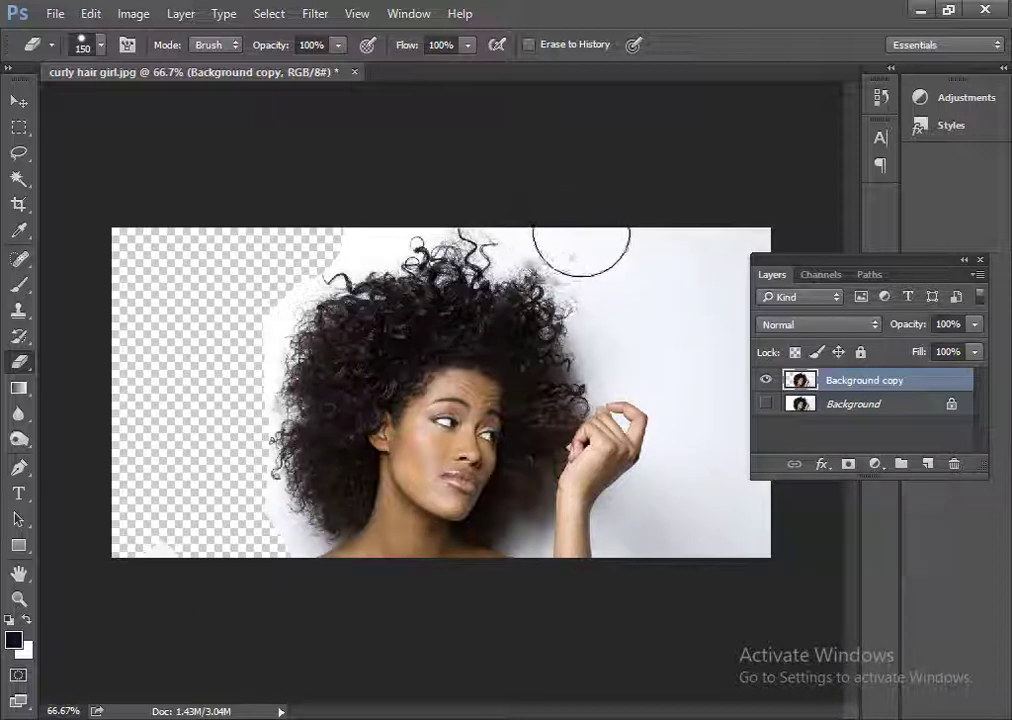
mouse_move(565, 226)
mouse_down()
mouse_move(700, 192)
mouse_move(723, 531)
mouse_move(681, 270)
mouse_move(628, 289)
mouse_move(691, 350)
mouse_move(723, 570)
mouse_move(701, 494)
mouse_move(657, 524)
mouse_move(655, 553)
mouse_up()
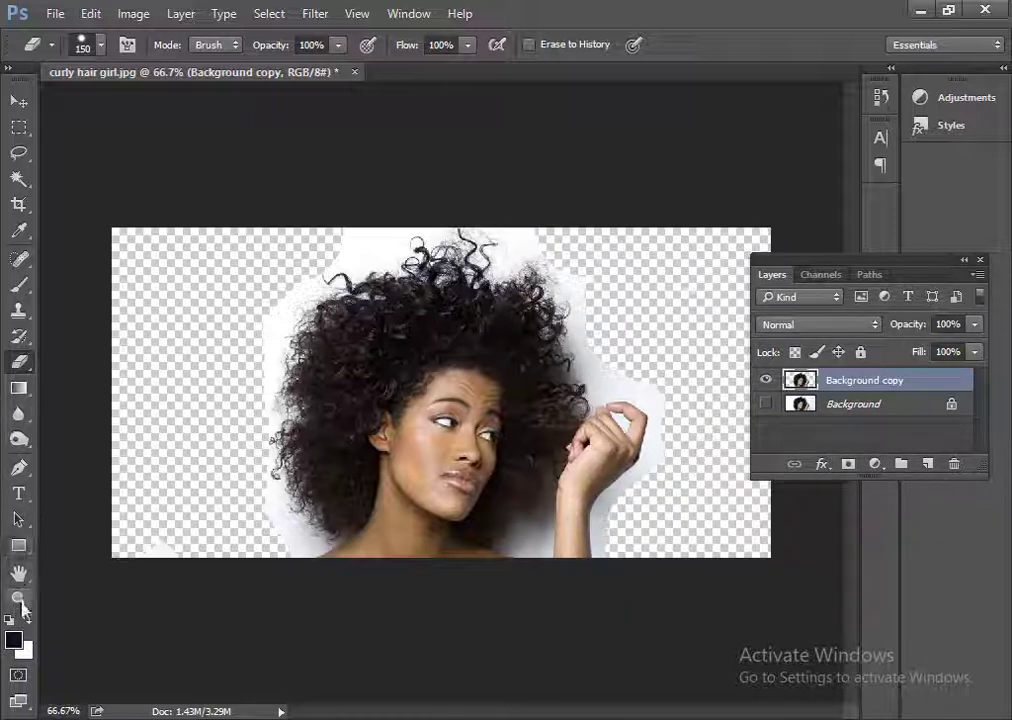
- Zoom in on the chin and wrist and turn a Pen path around the gap into a selection
click(19, 598)
drag(480, 440, 639, 612)
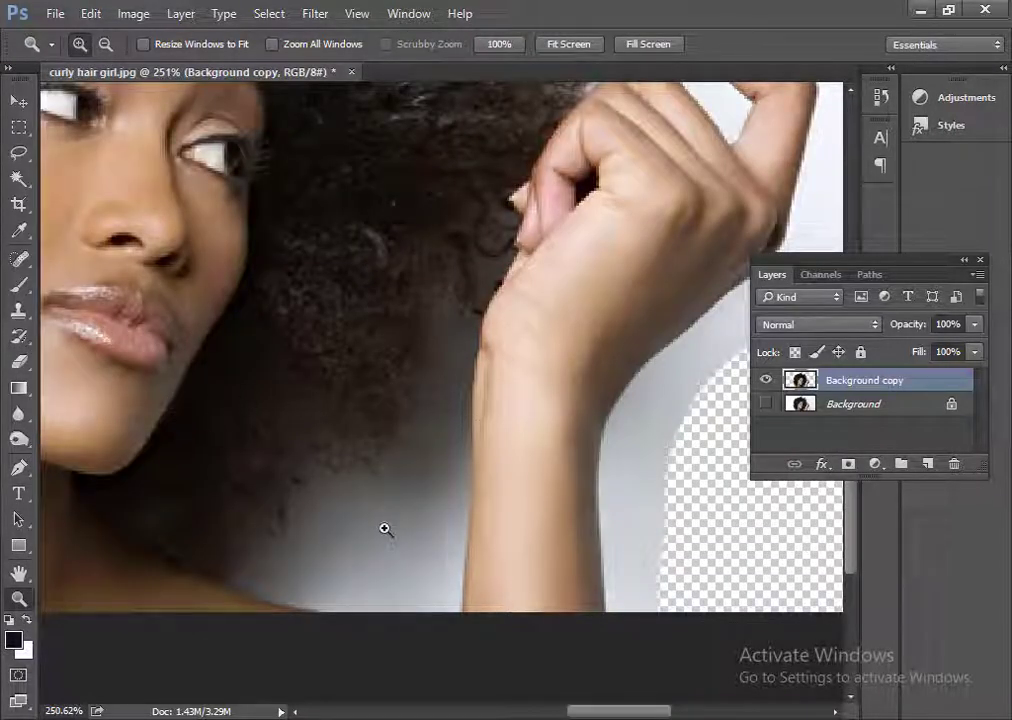
key(p)
click(247, 579)
click(269, 557)
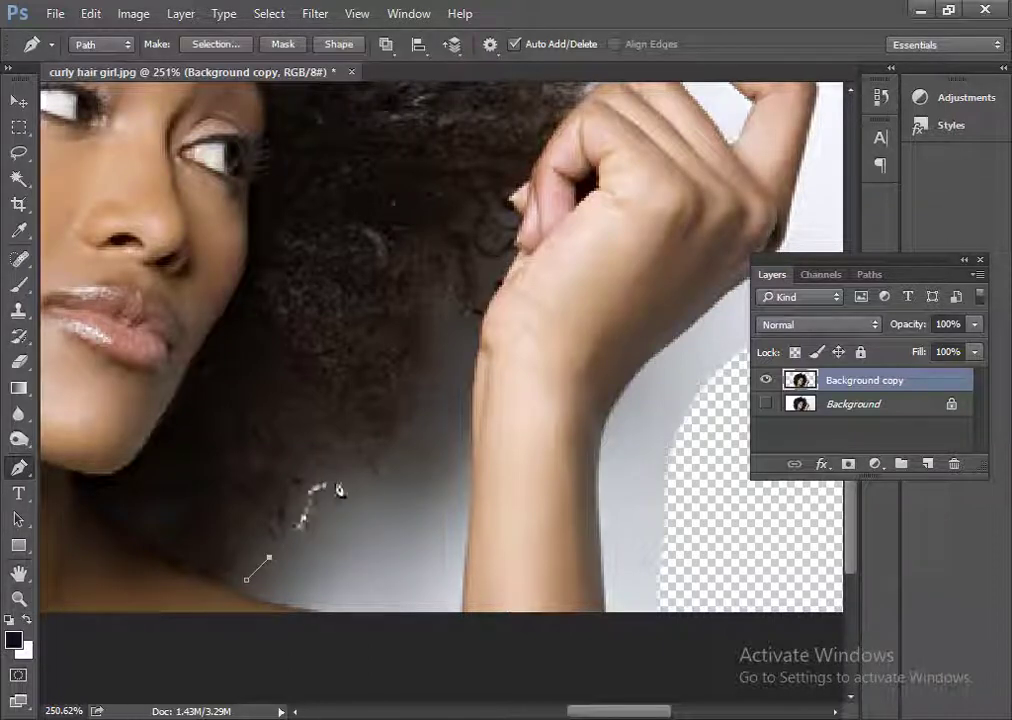
mouse_move(478, 345)
mouse_down()
mouse_move(479, 508)
mouse_move(465, 517)
mouse_up()
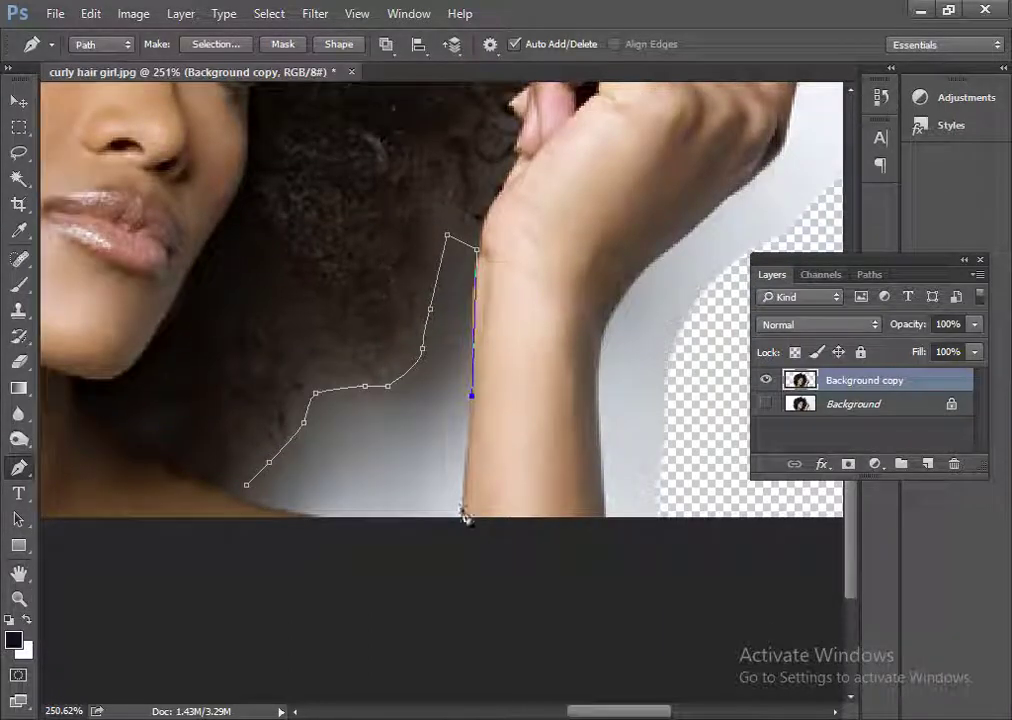
right_click(325, 462)
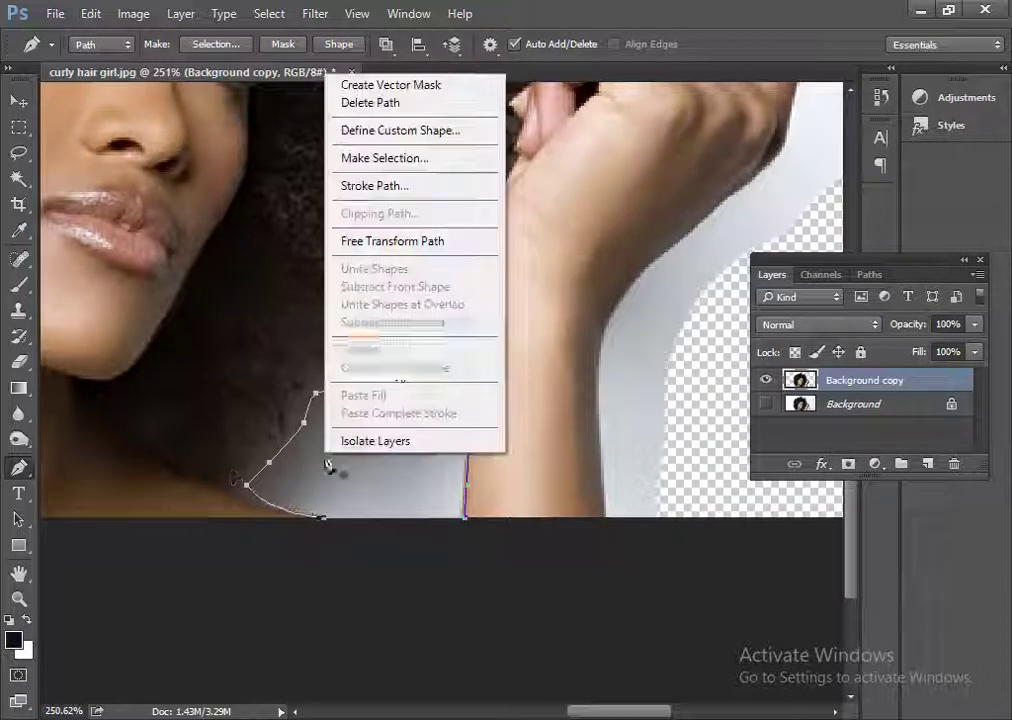
click(384, 156)
click(612, 205)
- Erase the grey backdrop inside the selection, deselect, and zoom back out
click(18, 362)
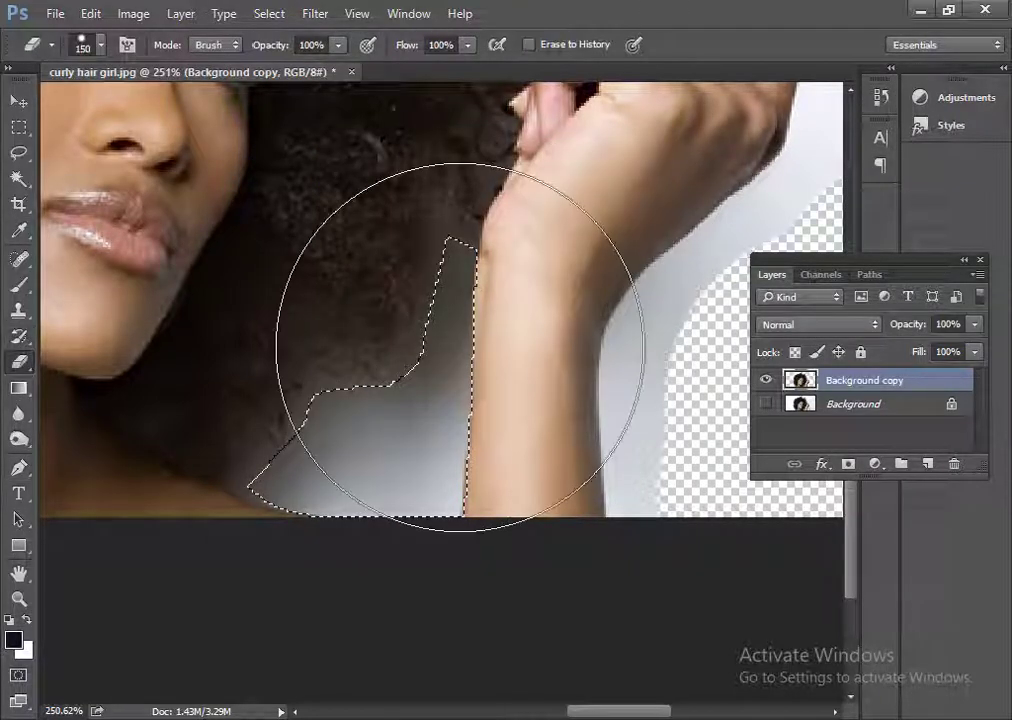
drag(452, 384, 352, 364)
key(ctrl+d)
key(v)
key(ctrl+minus)
key(ctrl+minus)
key(ctrl+minus)
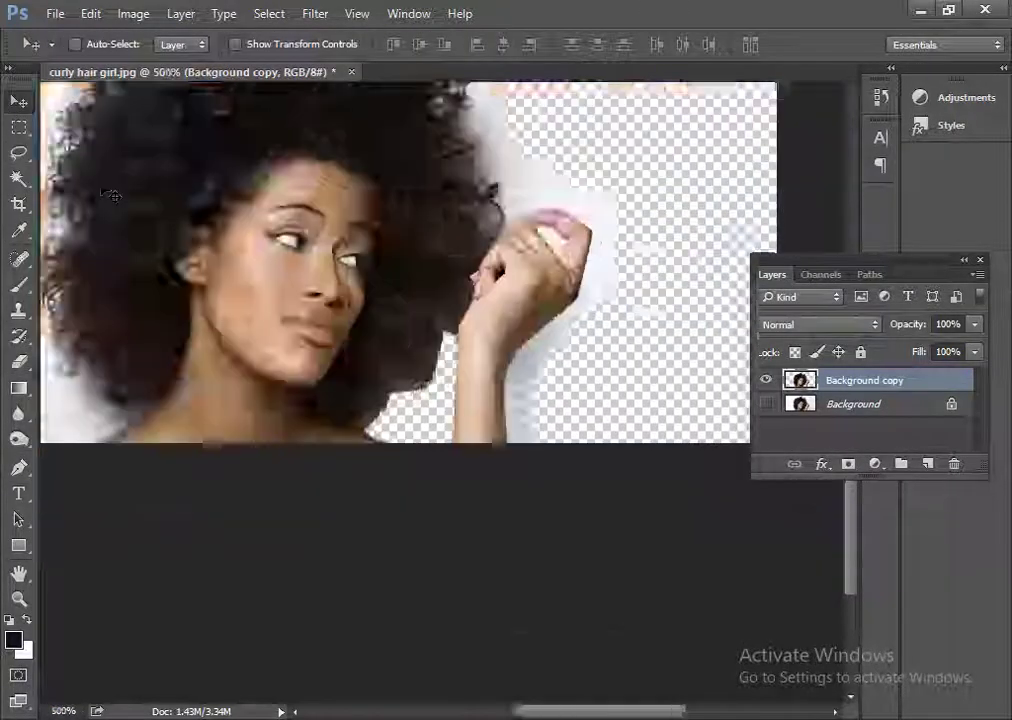
key(ctrl+minus)
- Add a pink-magenta (c5047a) Solid Color fill layer above the original Background
click(900, 404)
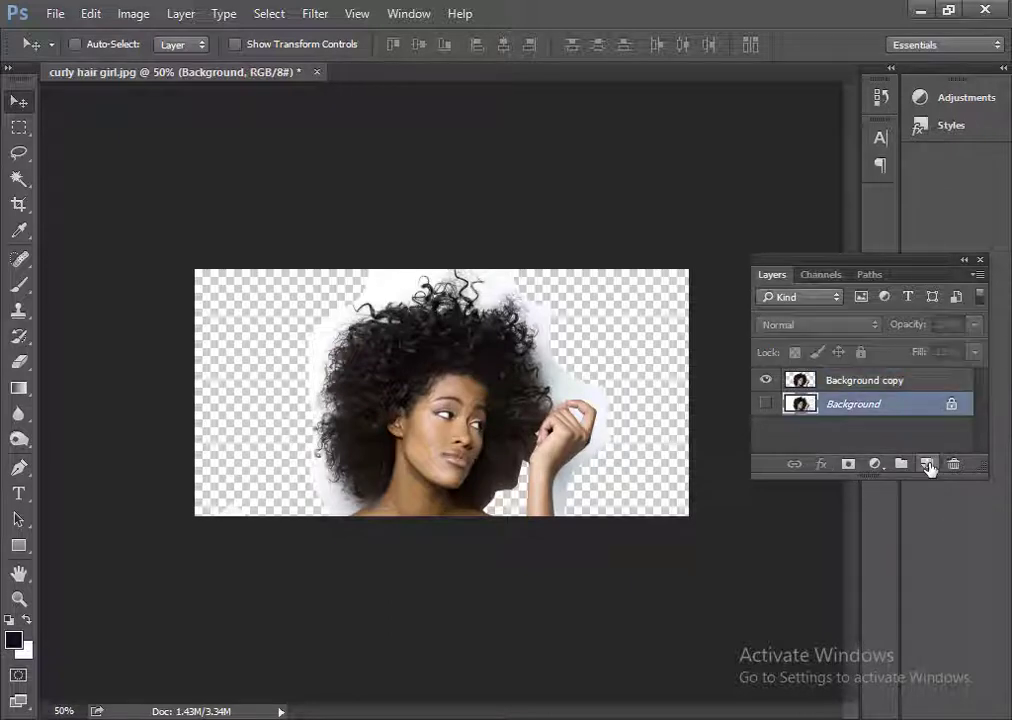
click(927, 464)
click(181, 13)
click(442, 184)
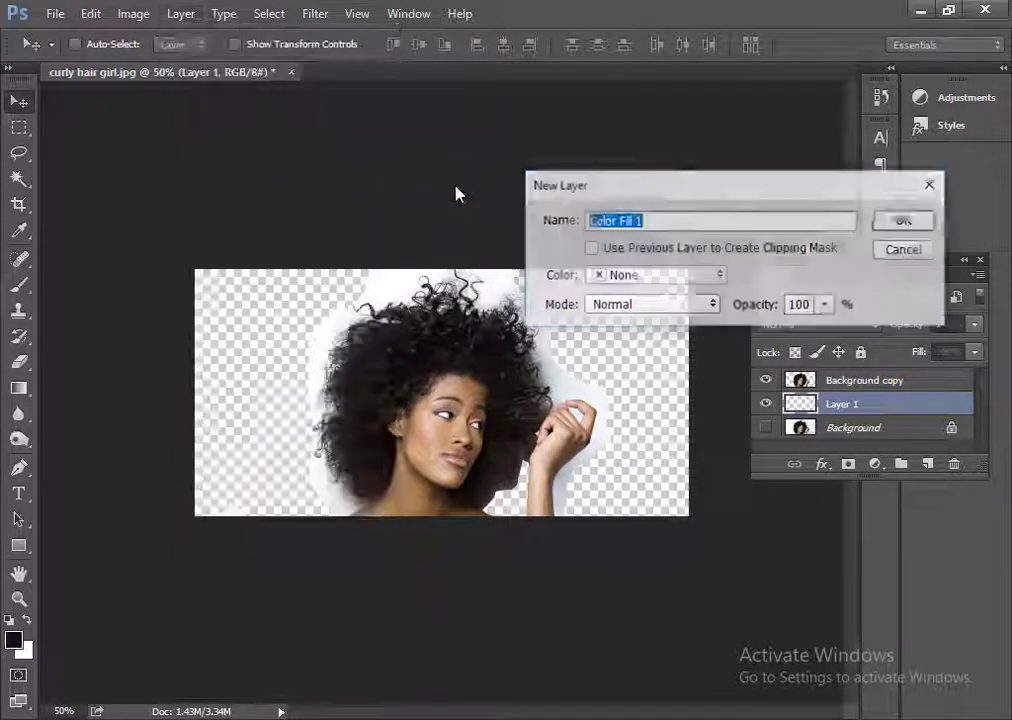
key(Return)
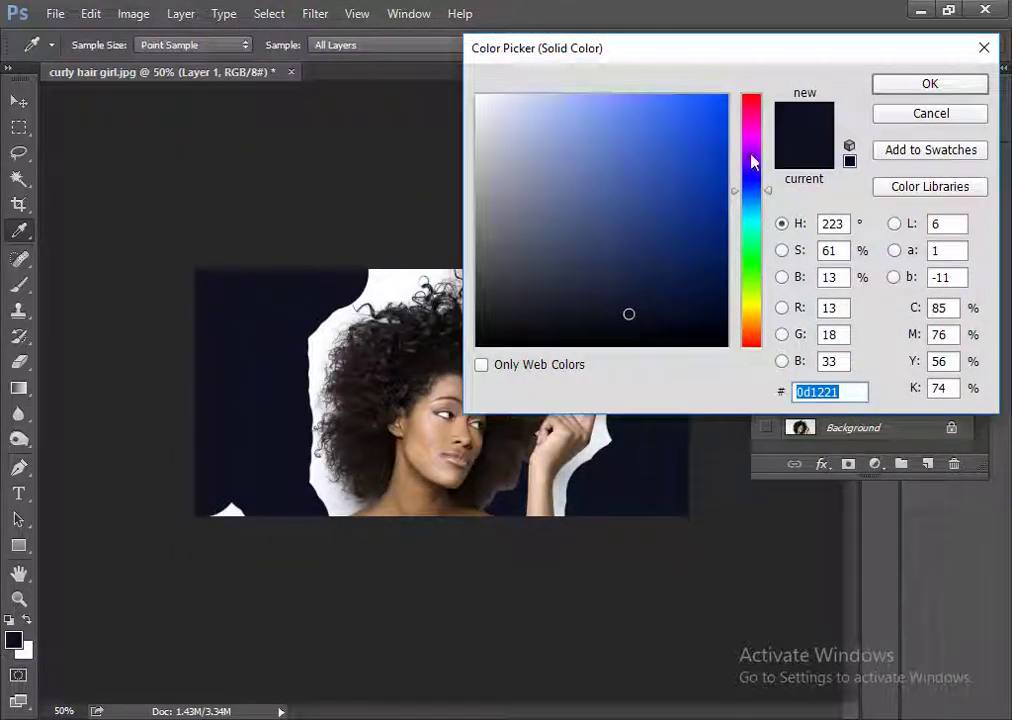
click(752, 138)
click(723, 152)
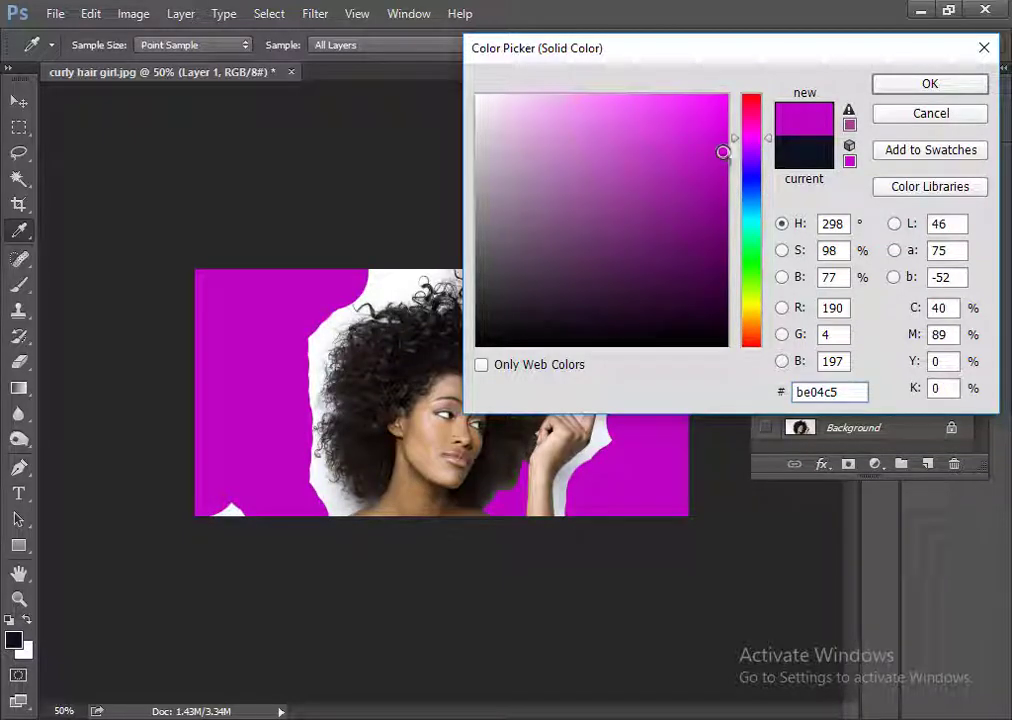
click(751, 120)
click(929, 82)
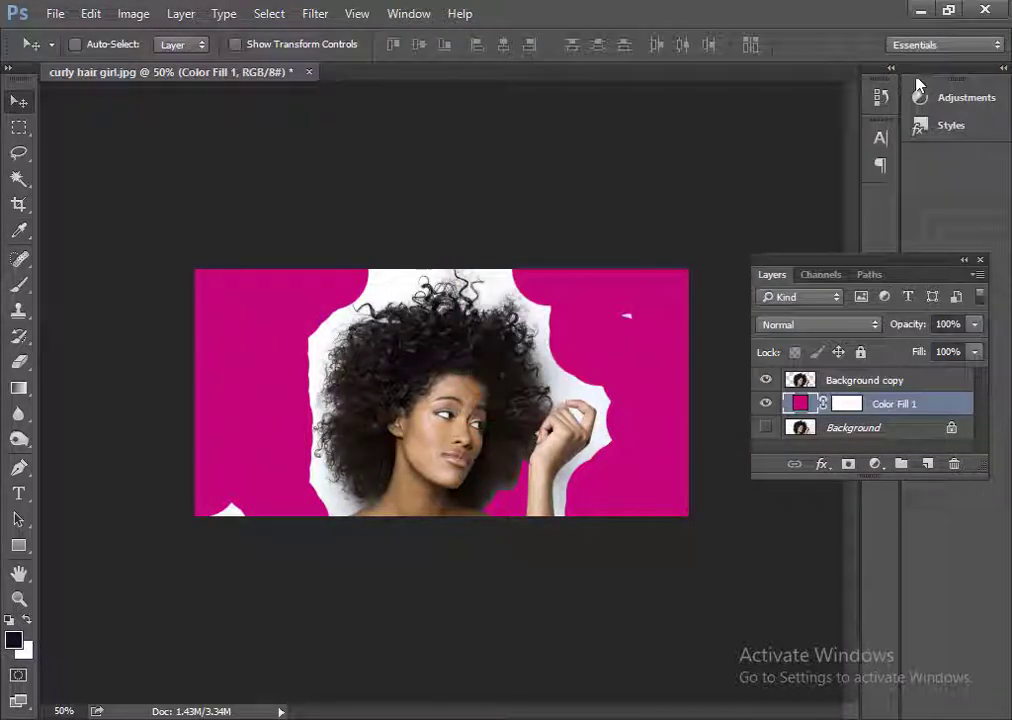
- Erase the white patch at the bottom-left edge on Background copy, not the fill layer
click(19, 363)
click(218, 505)
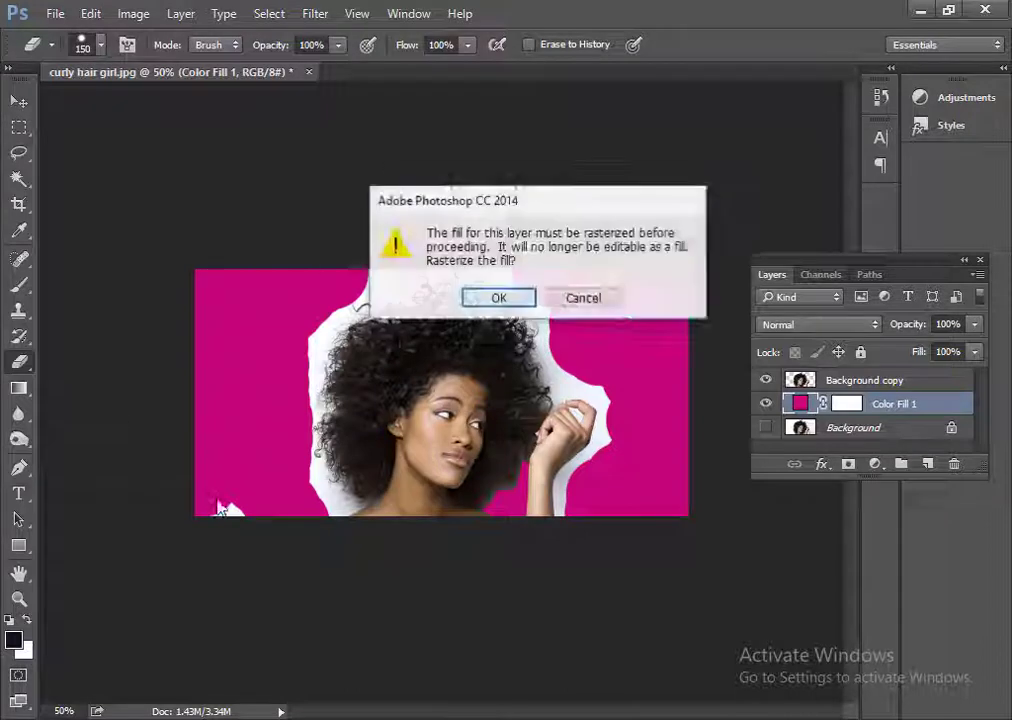
click(597, 299)
click(840, 381)
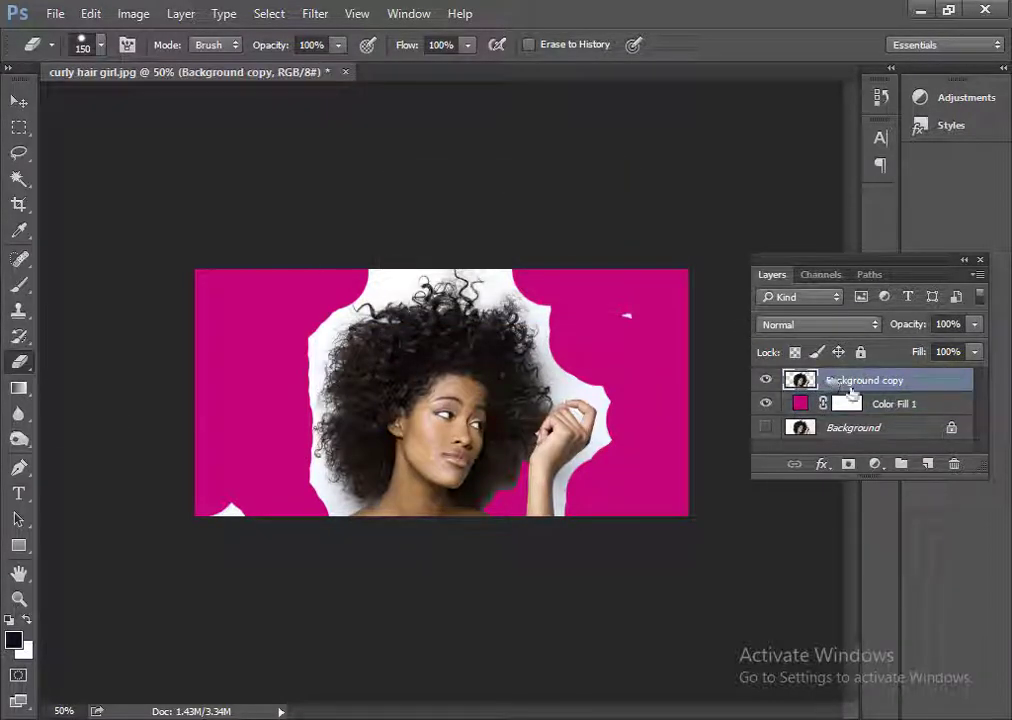
click(233, 520)
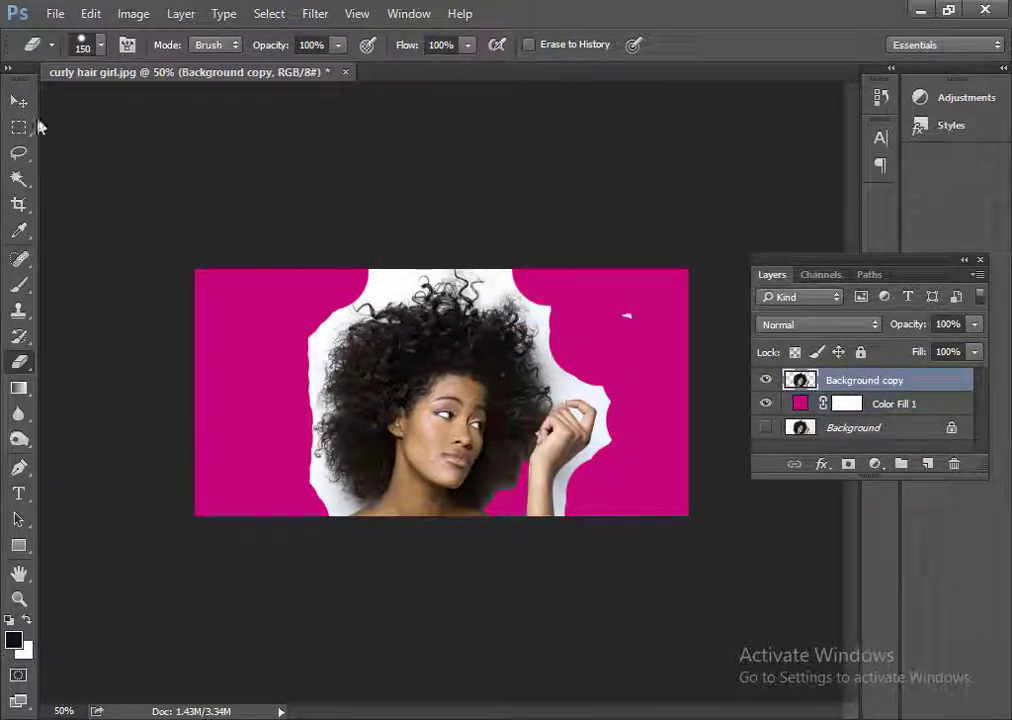
- Set the Background Eraser to Discontiguous limits with a 117 px brush
right_click(19, 362)
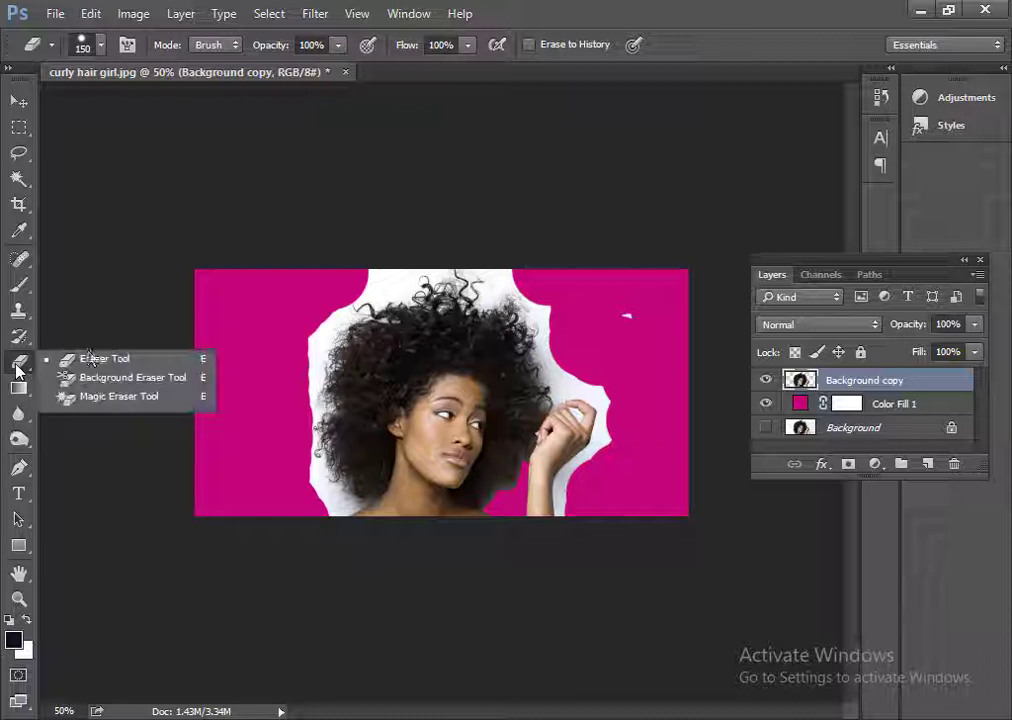
click(107, 378)
click(296, 44)
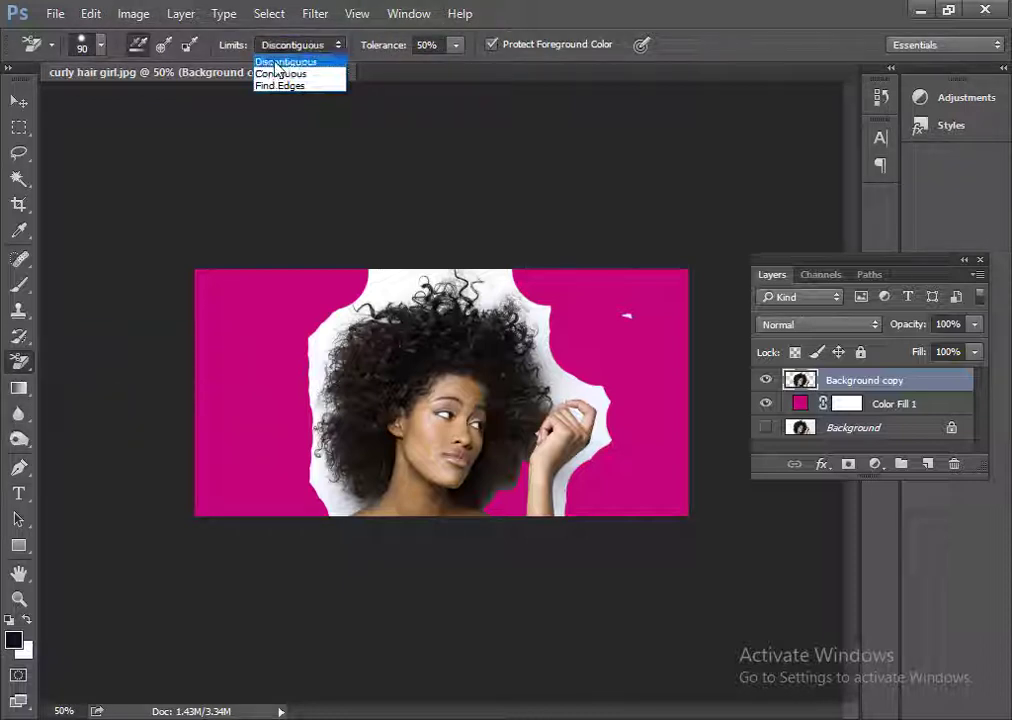
click(274, 62)
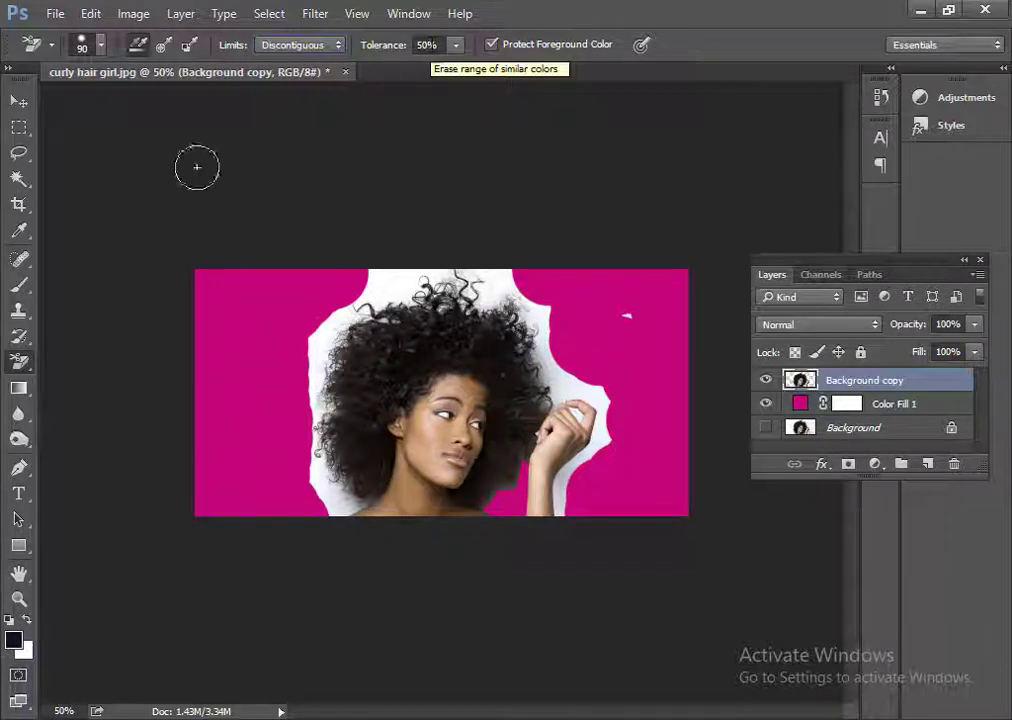
right_click(234, 318)
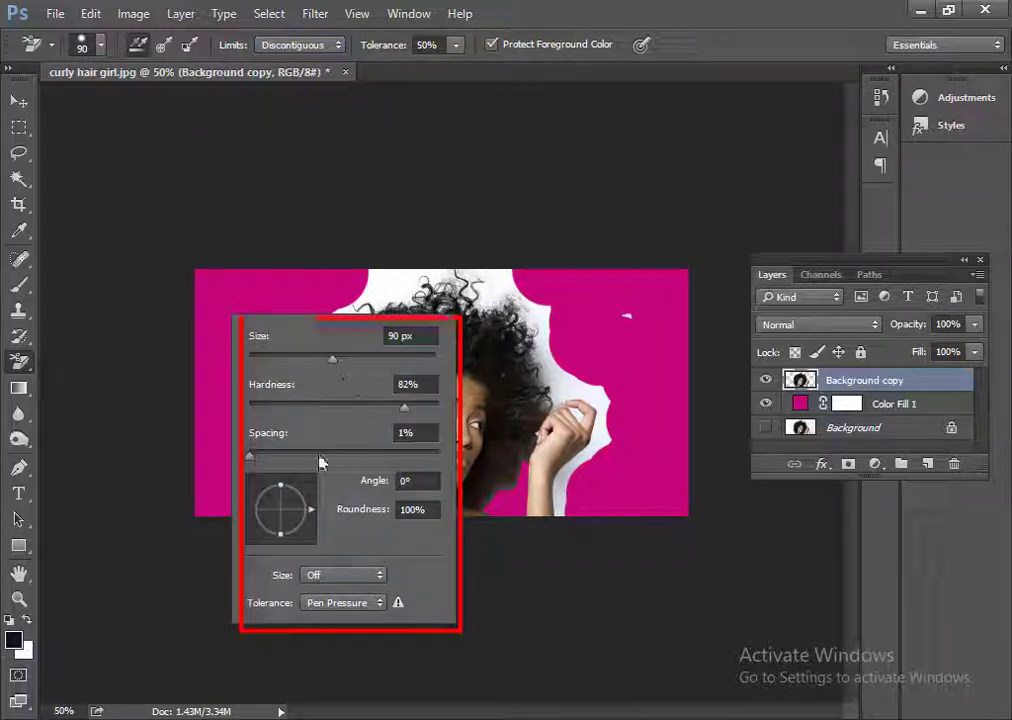
double_click(411, 386)
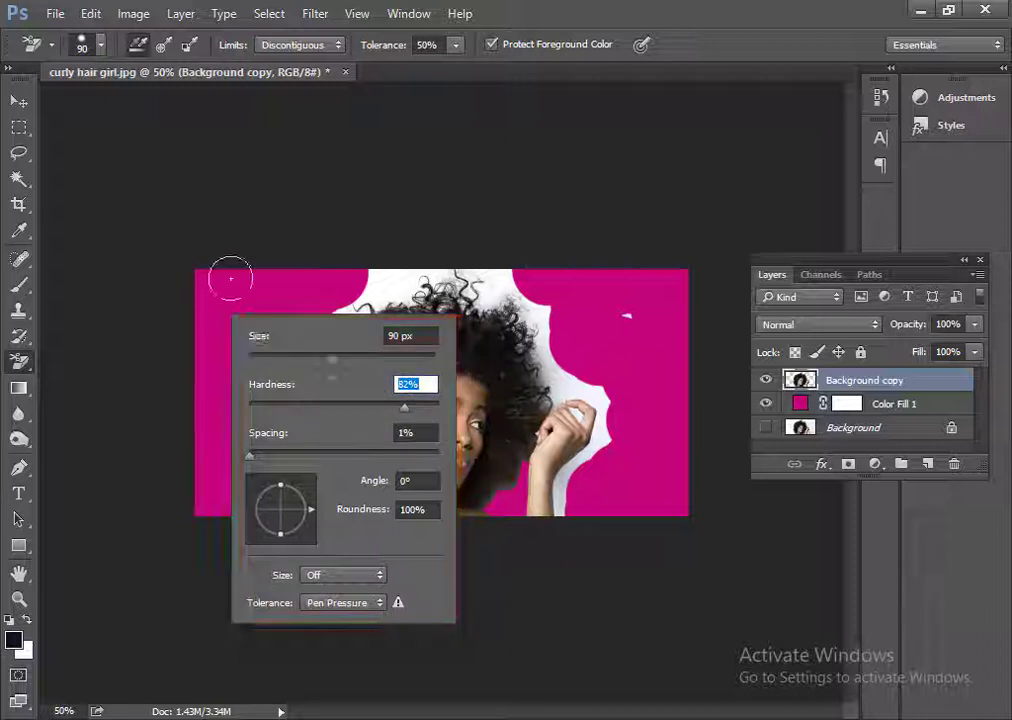
drag(332, 358, 350, 358)
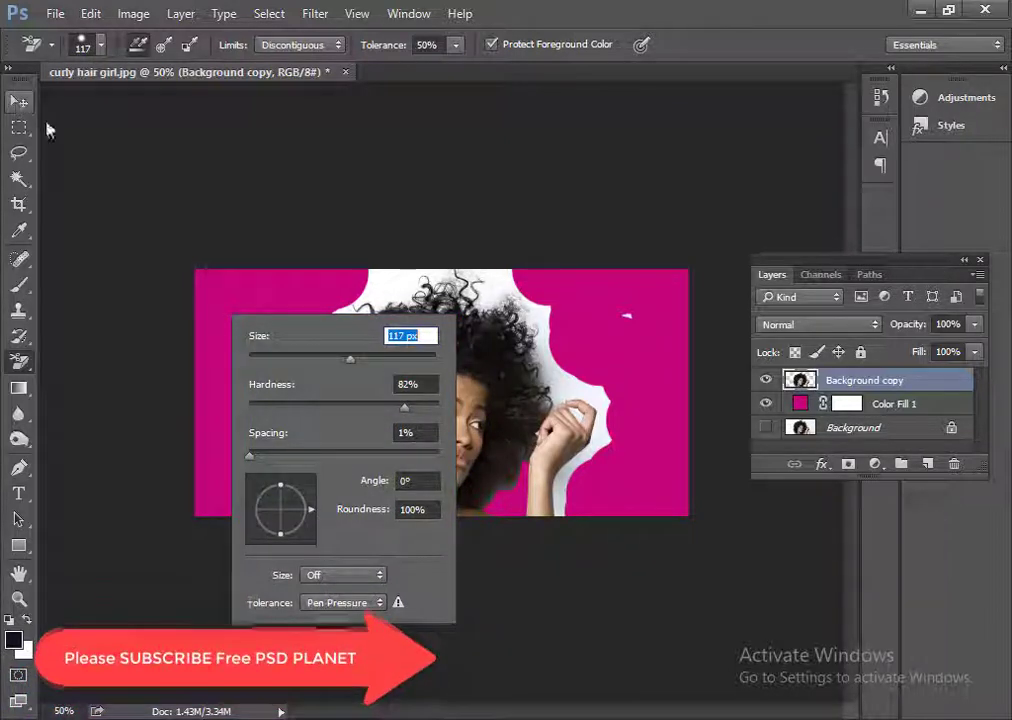
key(Return)
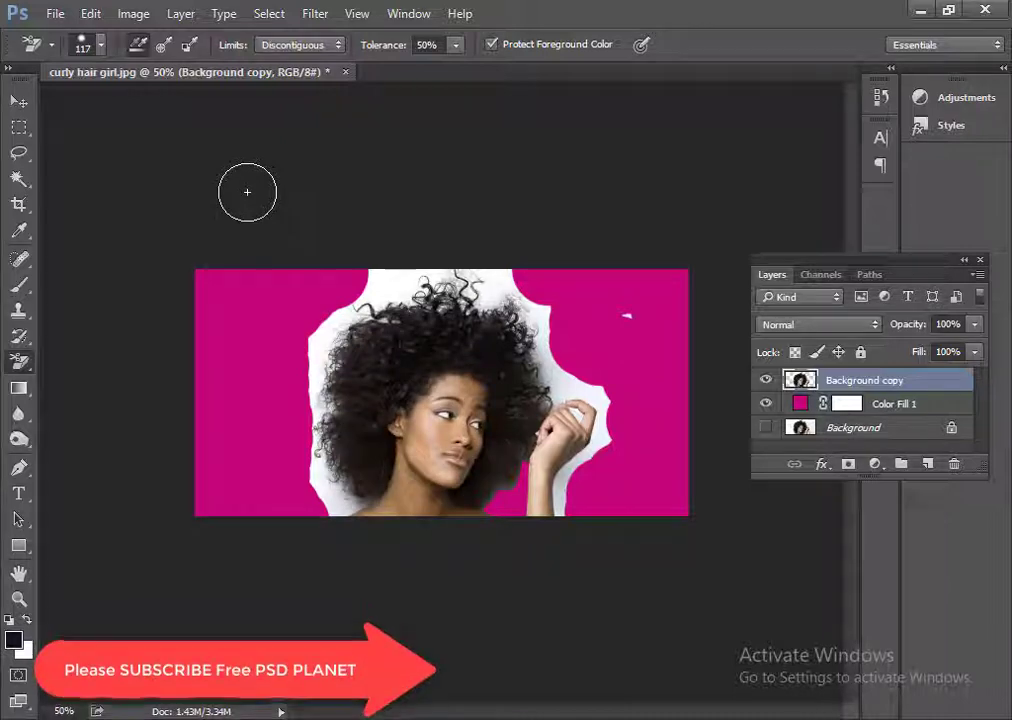
- Zoom to 100% and erase the white halo above the curly hair
key(ctrl+plus)
key(ctrl+plus)
scroll(260, 180, up, 3)
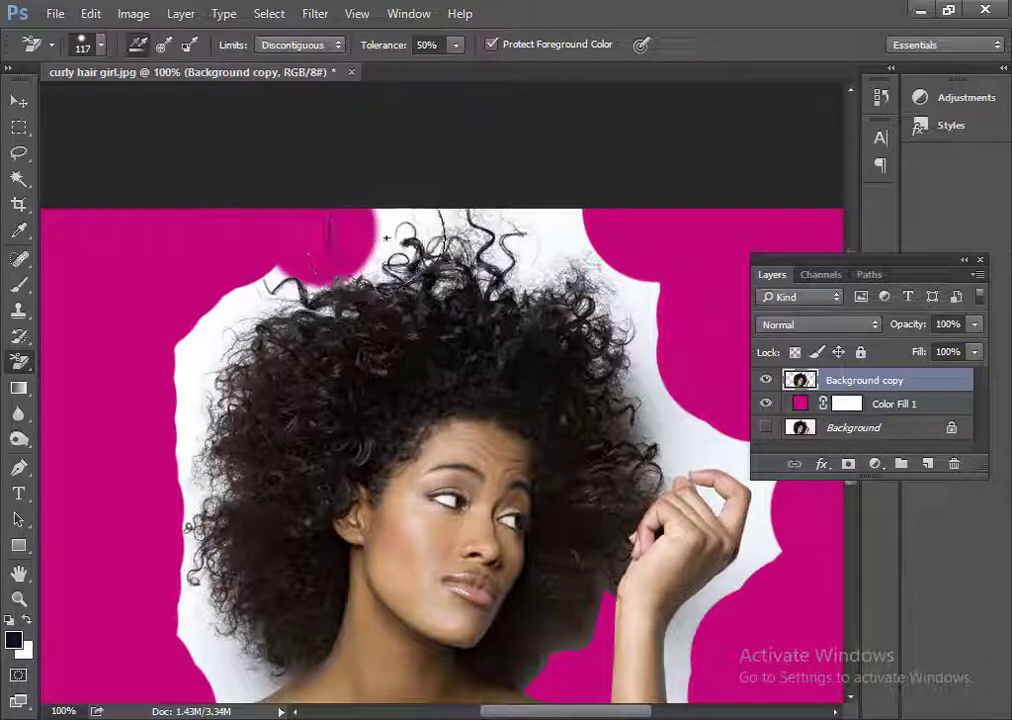
mouse_move(320, 230)
mouse_down()
mouse_move(340, 212)
mouse_move(460, 248)
mouse_up()
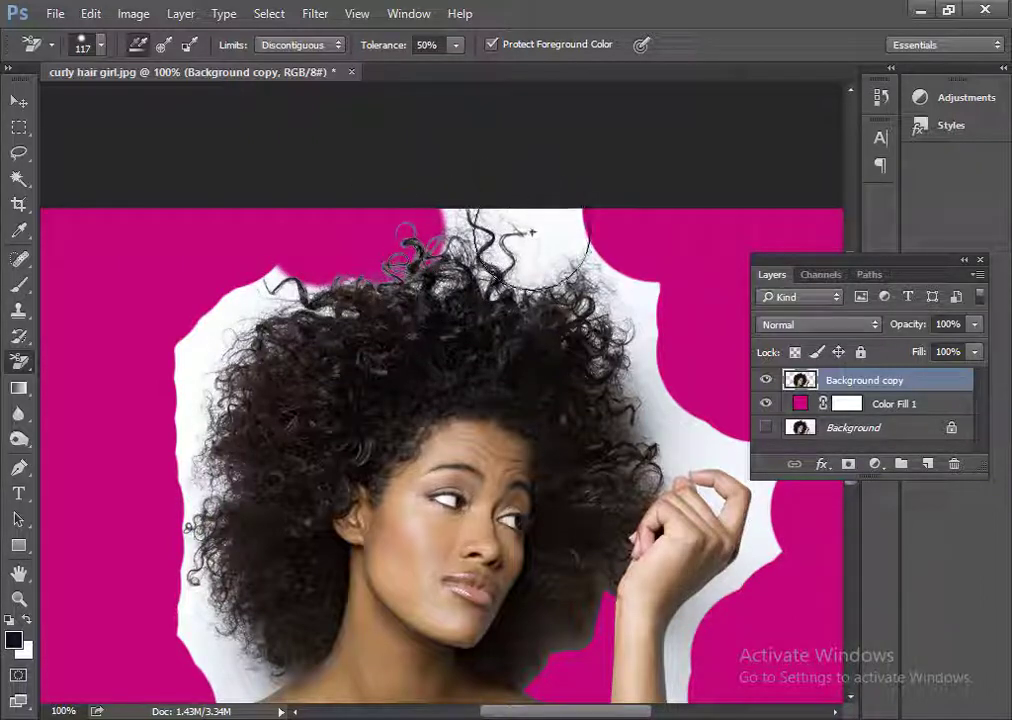
key(bracketright)
key(bracketright)
key(bracketright)
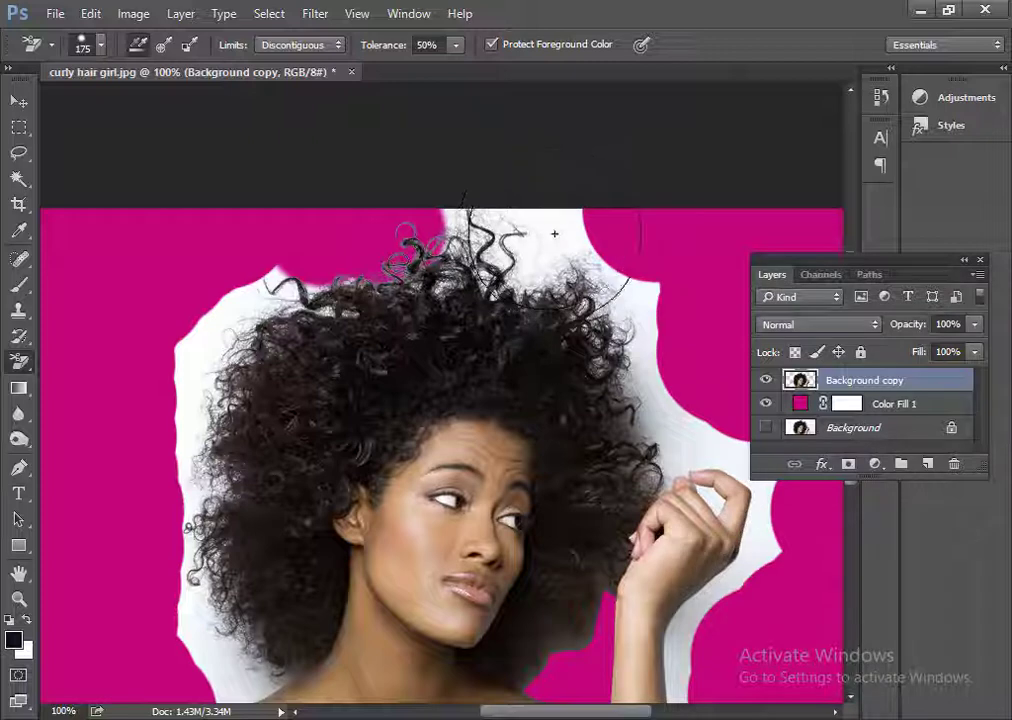
drag(553, 230, 430, 205)
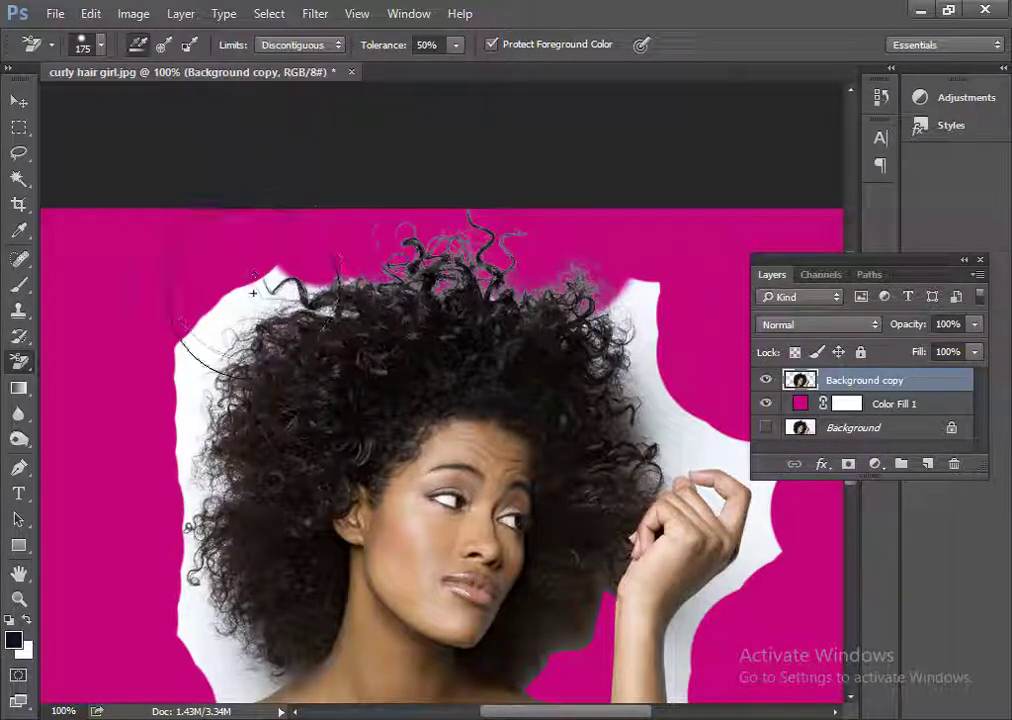
mouse_move(205, 225)
mouse_down()
mouse_move(178, 296)
mouse_move(215, 355)
mouse_up()
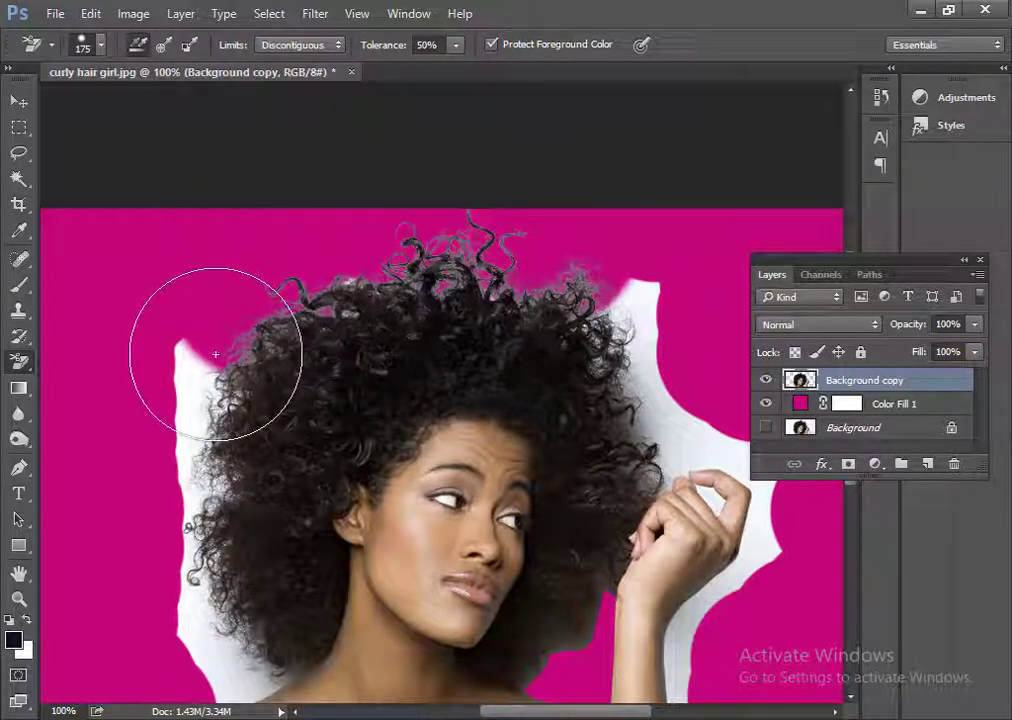
key(ctrl+z)
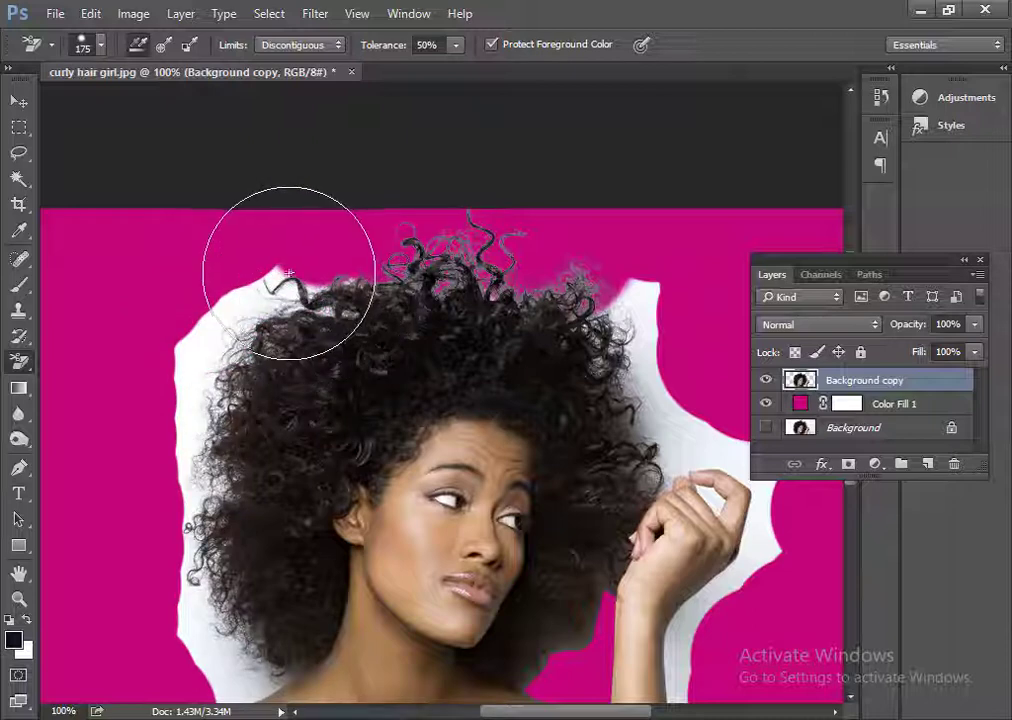
- Resize the brush (175, then 50) and erase the white fringe beside and below the wrist
key(bracketright)
key(bracketright)
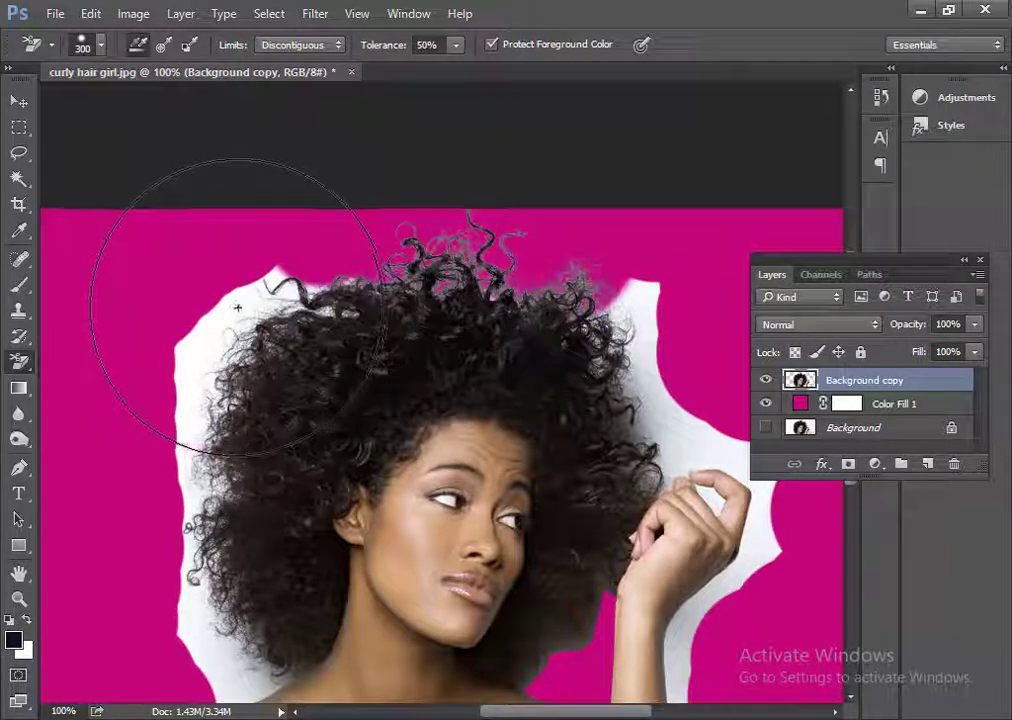
scroll(200, 365, down, 2)
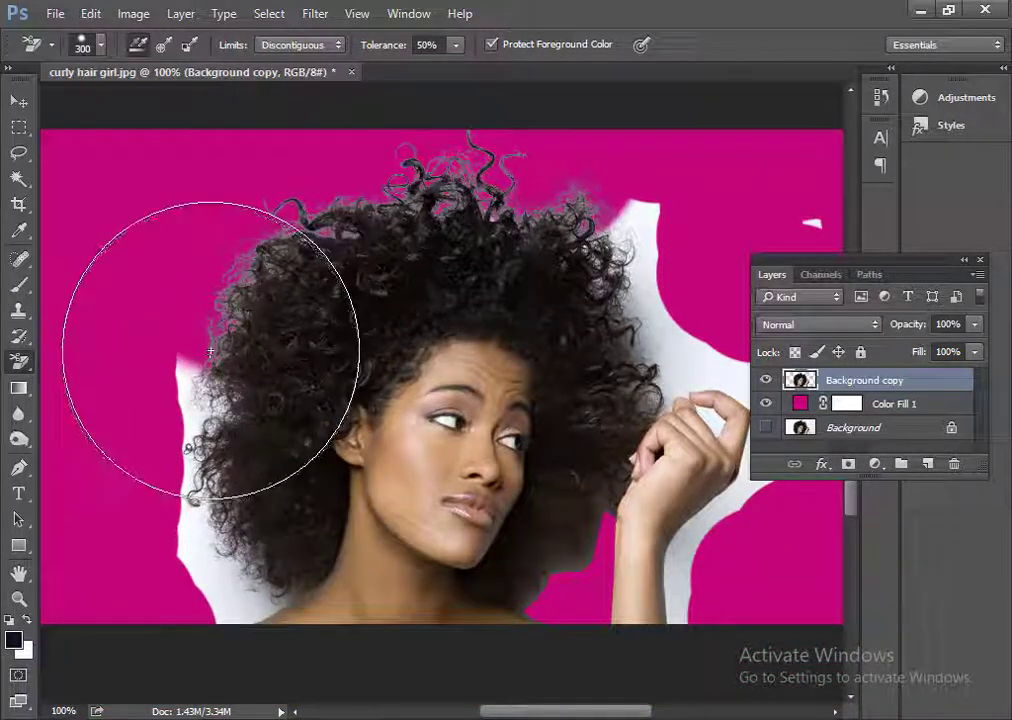
key(bracketleft)
key(bracketleft)
key(bracketleft)
scroll(205, 400, down, 2)
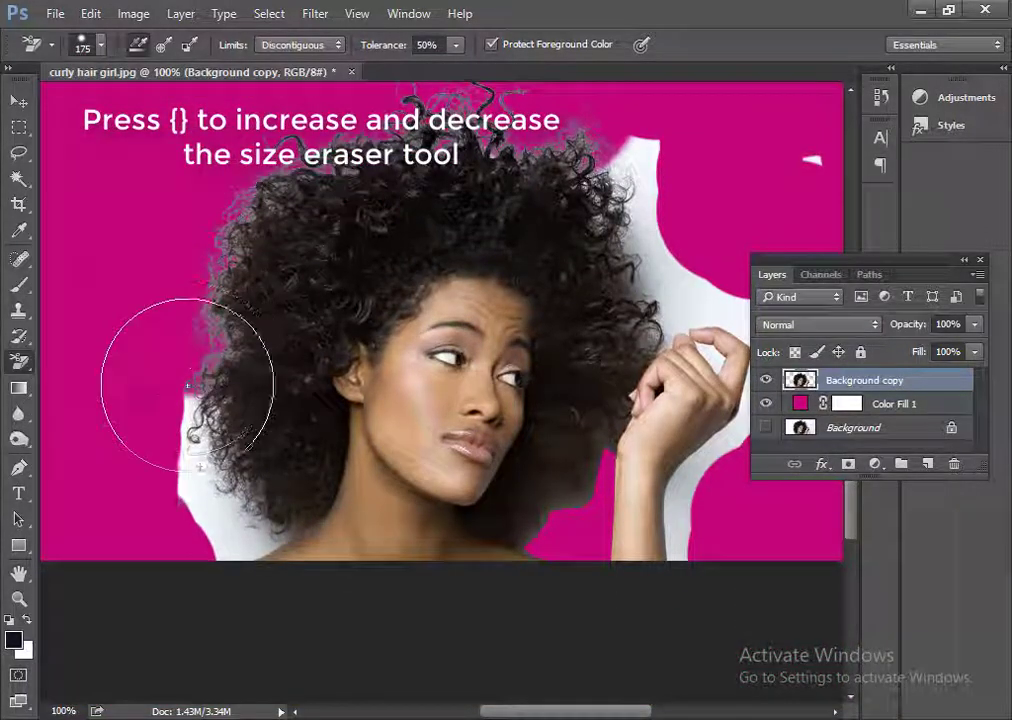
scroll(200, 467, down, 2)
drag(244, 452, 200, 400)
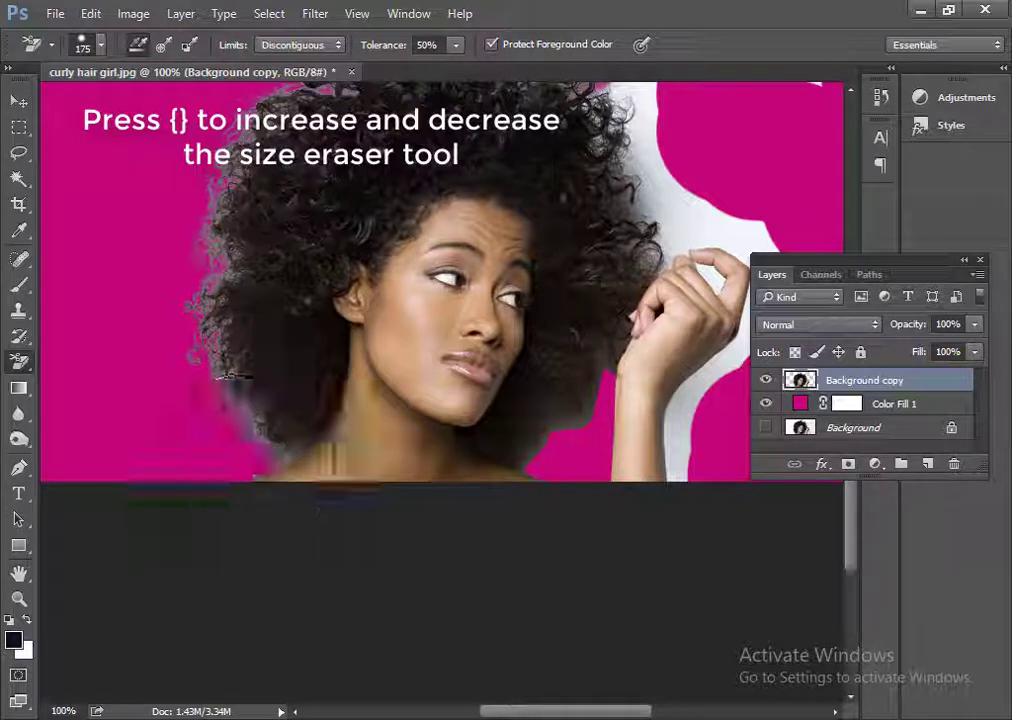
drag(675, 449, 688, 448)
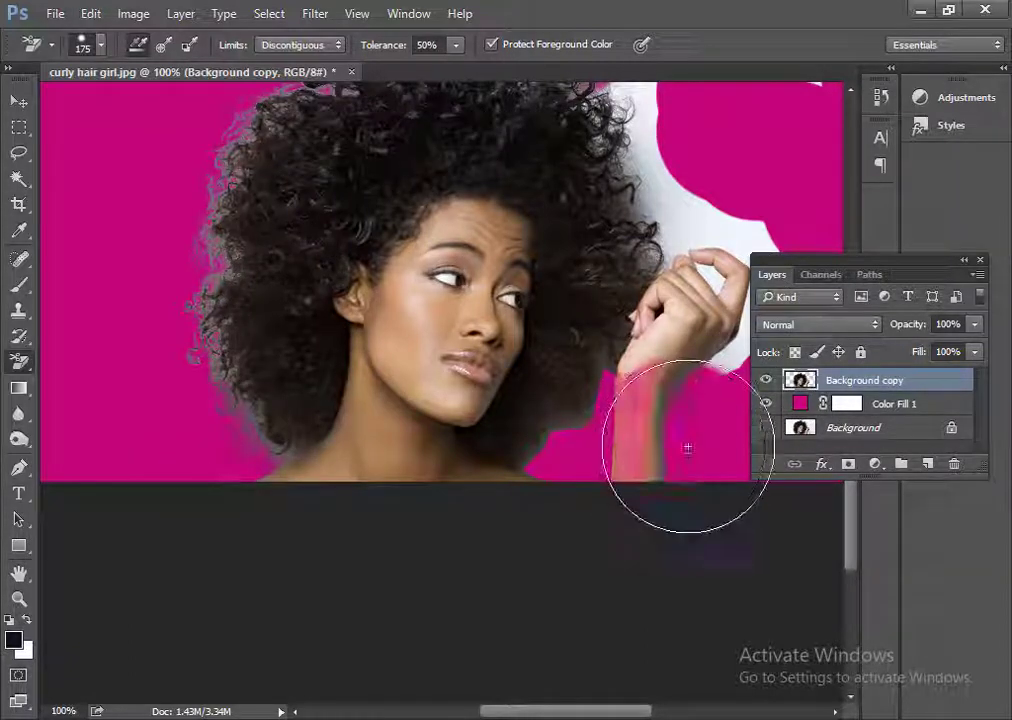
key(ctrl+z)
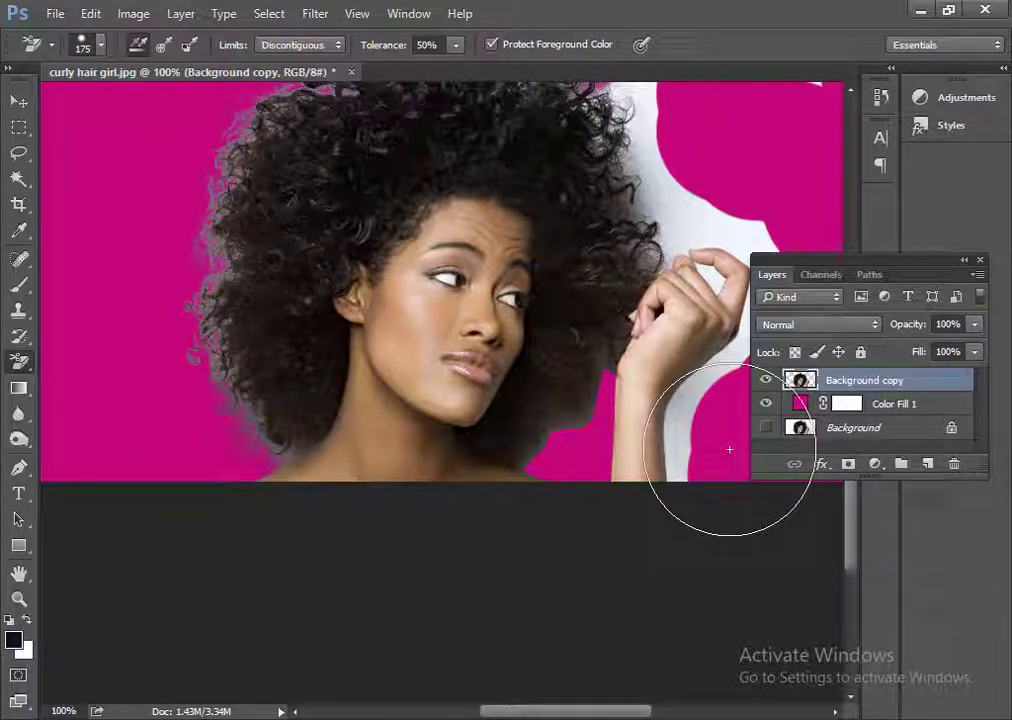
key(bracketleft)
key(bracketleft)
key(bracketleft)
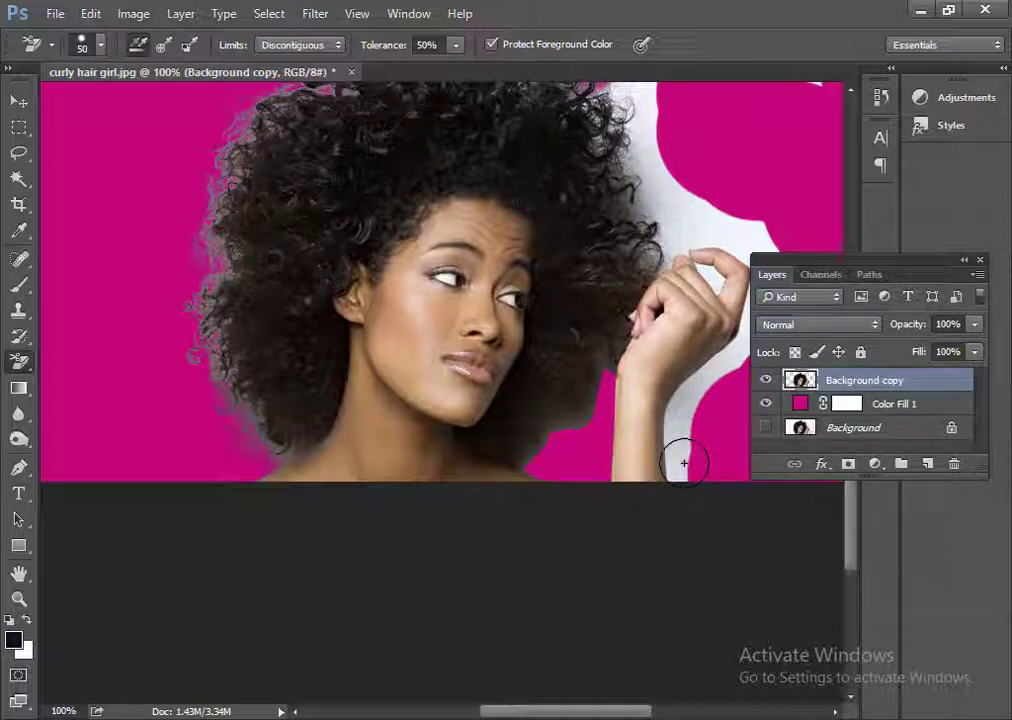
mouse_move(684, 457)
mouse_down()
mouse_move(682, 422)
mouse_move(725, 375)
mouse_move(742, 330)
mouse_up()
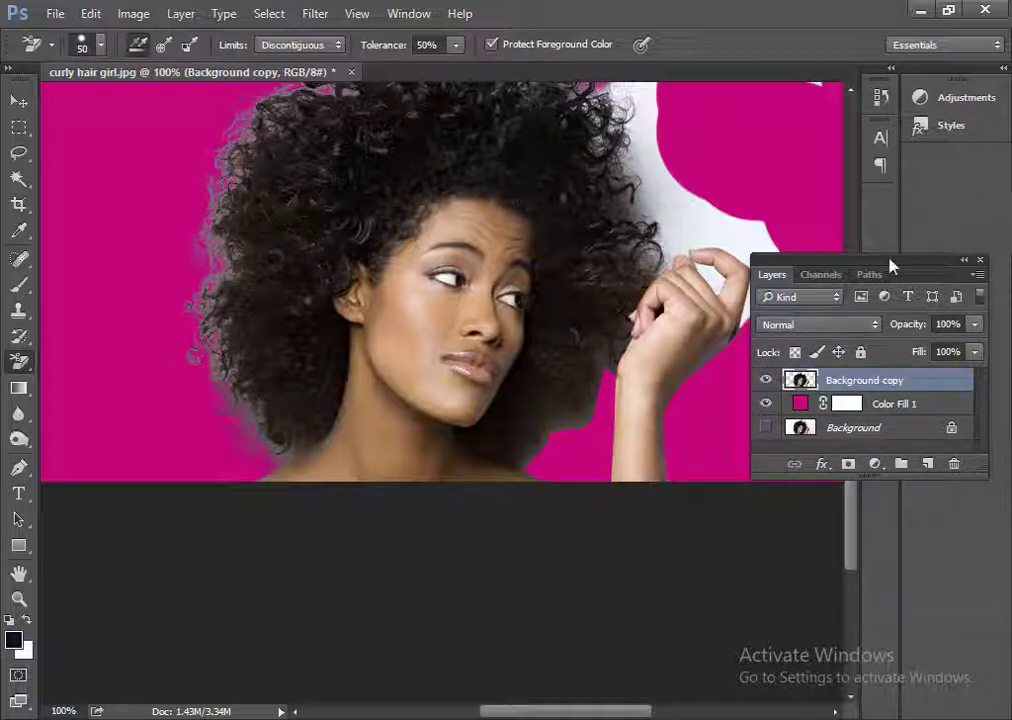
drag(891, 265, 949, 301)
- Try erasing white patches beside and above the hand, then undo those strokes
scroll(673, 166, up, 5)
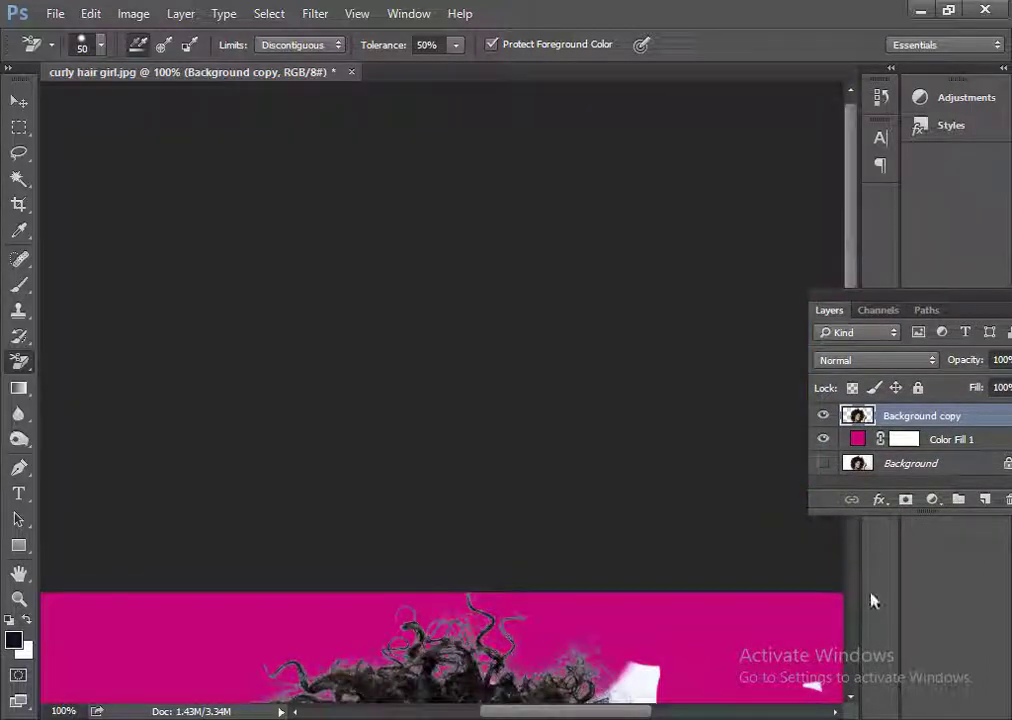
click(853, 697)
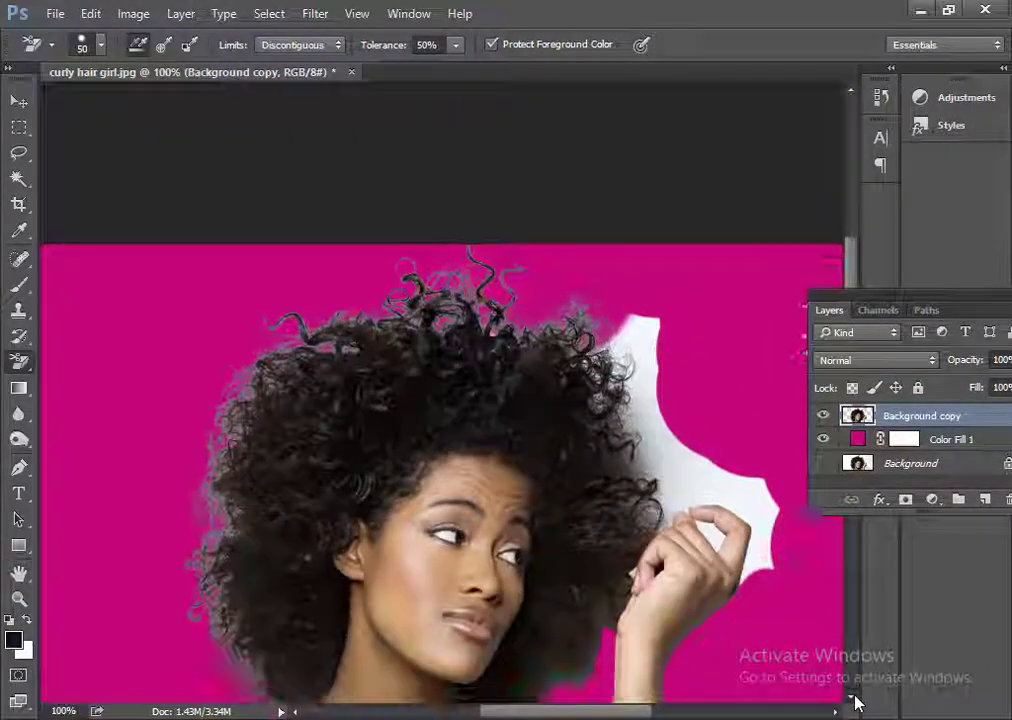
drag(763, 547, 773, 526)
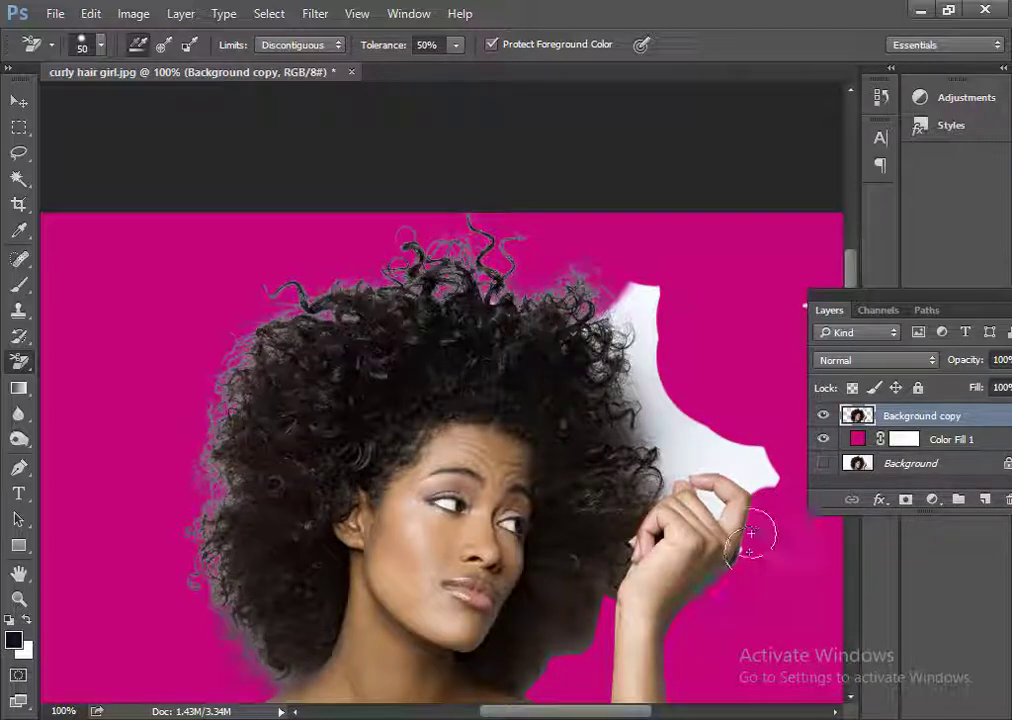
drag(769, 487, 745, 458)
key(ctrl+alt+z)
key(ctrl+alt+z)
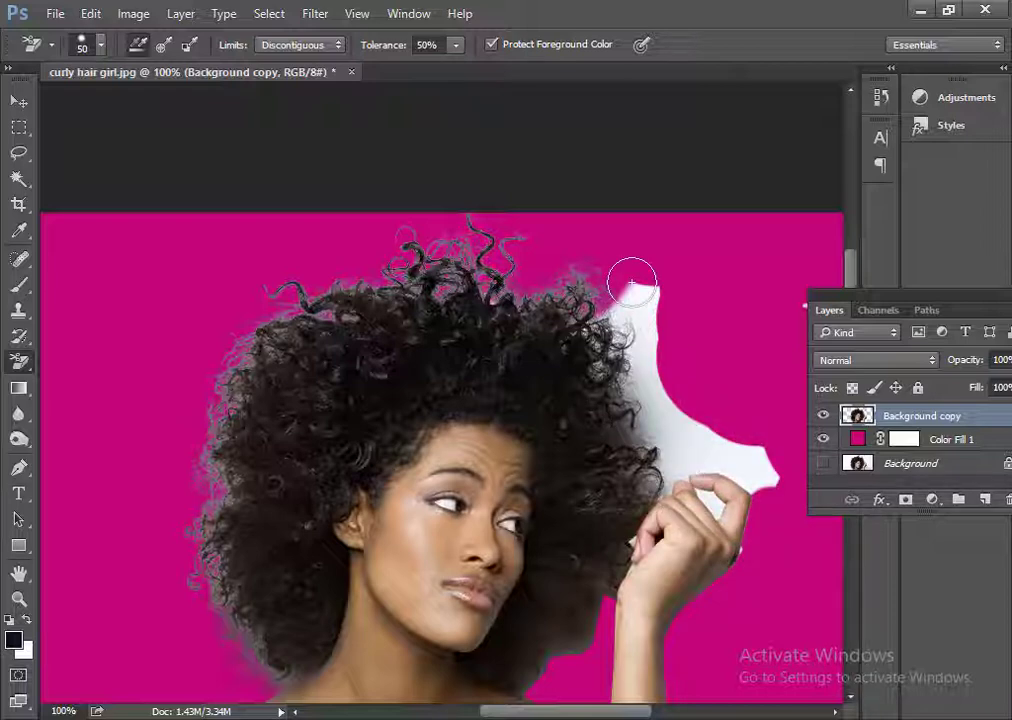
mouse_move(641, 302)
mouse_down()
mouse_move(653, 316)
mouse_move(644, 389)
mouse_move(689, 453)
mouse_move(718, 429)
mouse_up()
key(ctrl+alt+z)
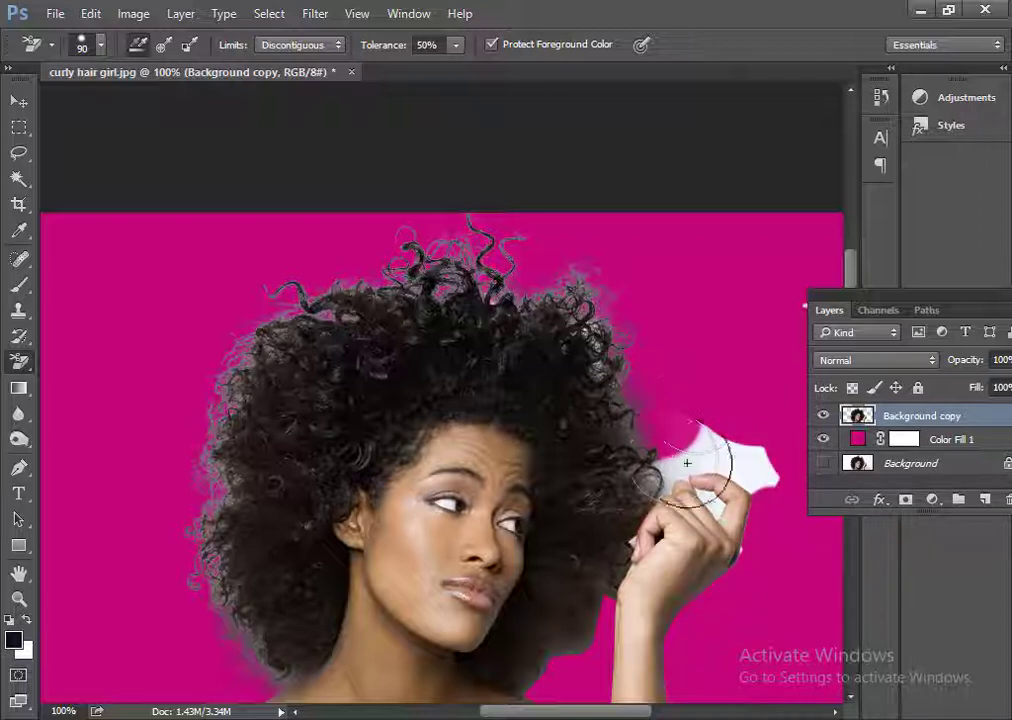
- Erase leftover background among the right-side hair strands at 400% zoom, undoing a forehead slip
click(19, 101)
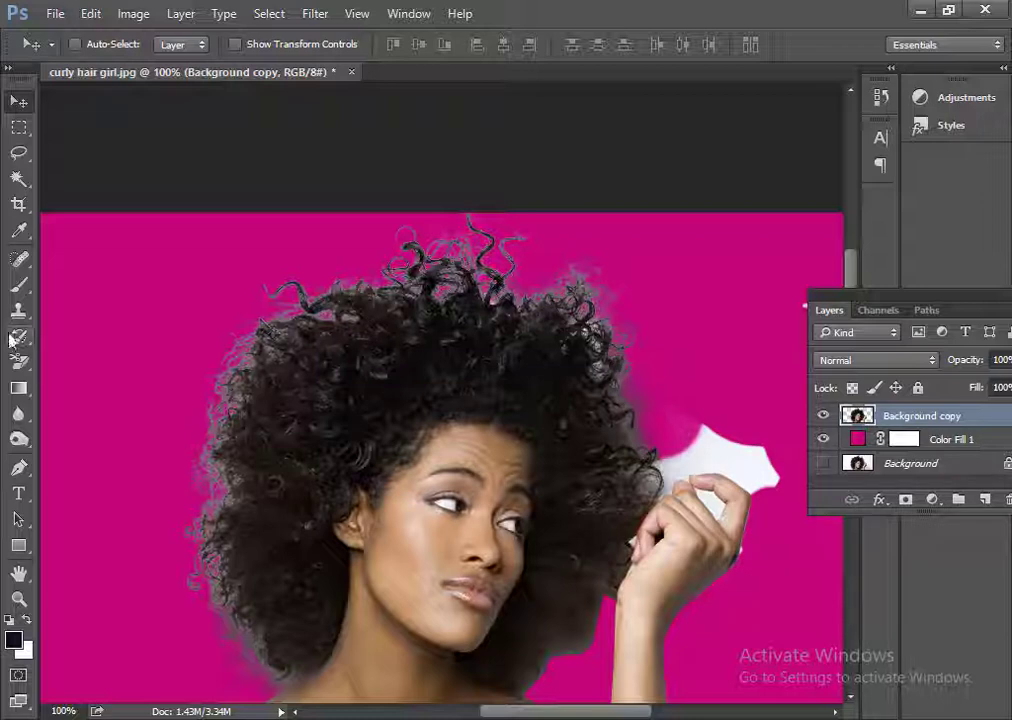
click(20, 364)
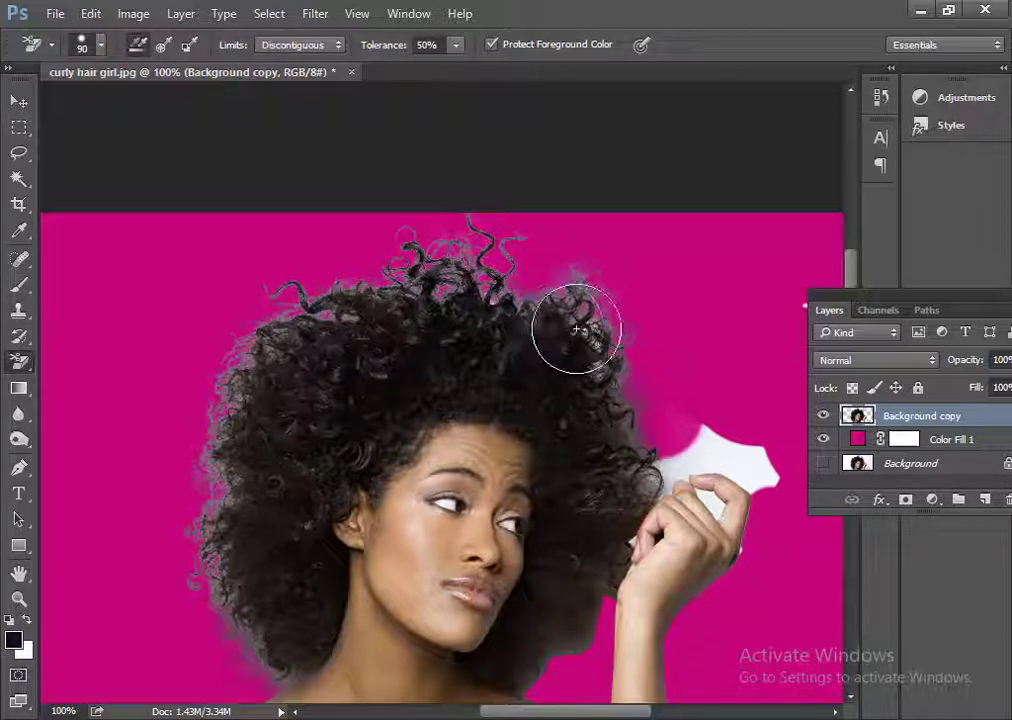
drag(587, 332, 599, 334)
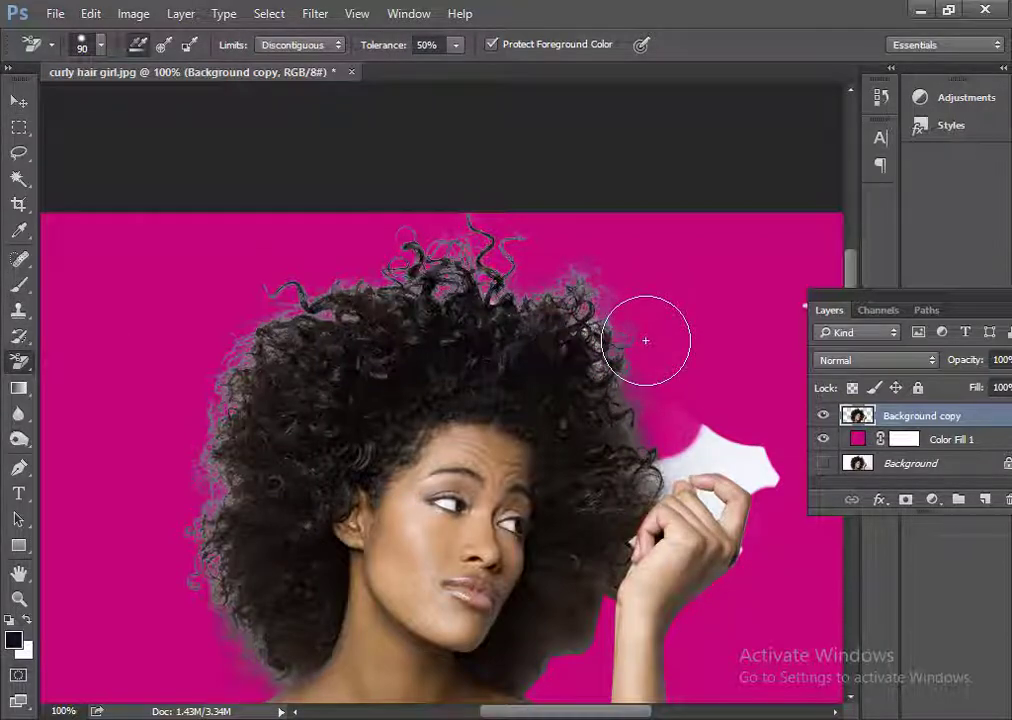
key(ctrl+plus)
key(ctrl+plus)
key(ctrl+plus)
drag(430, 640, 565, 680)
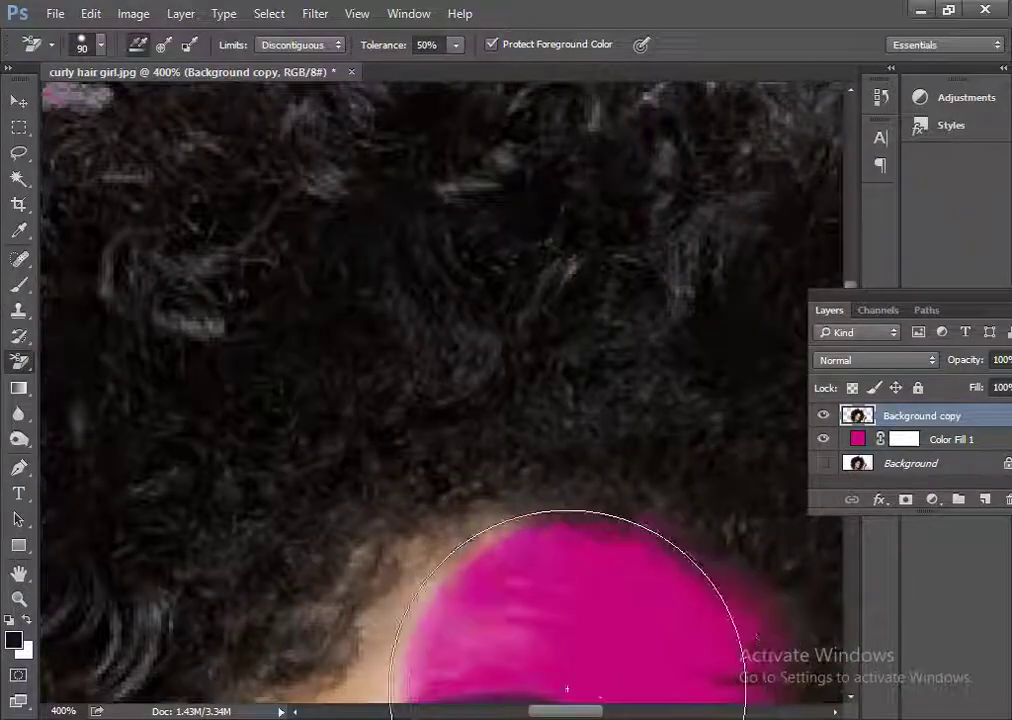
key(ctrl+z)
- Clean the white edge around the upper curls, undoing a stroke that removed real hair
scroll(530, 530, up, 5)
scroll(530, 530, up, 1)
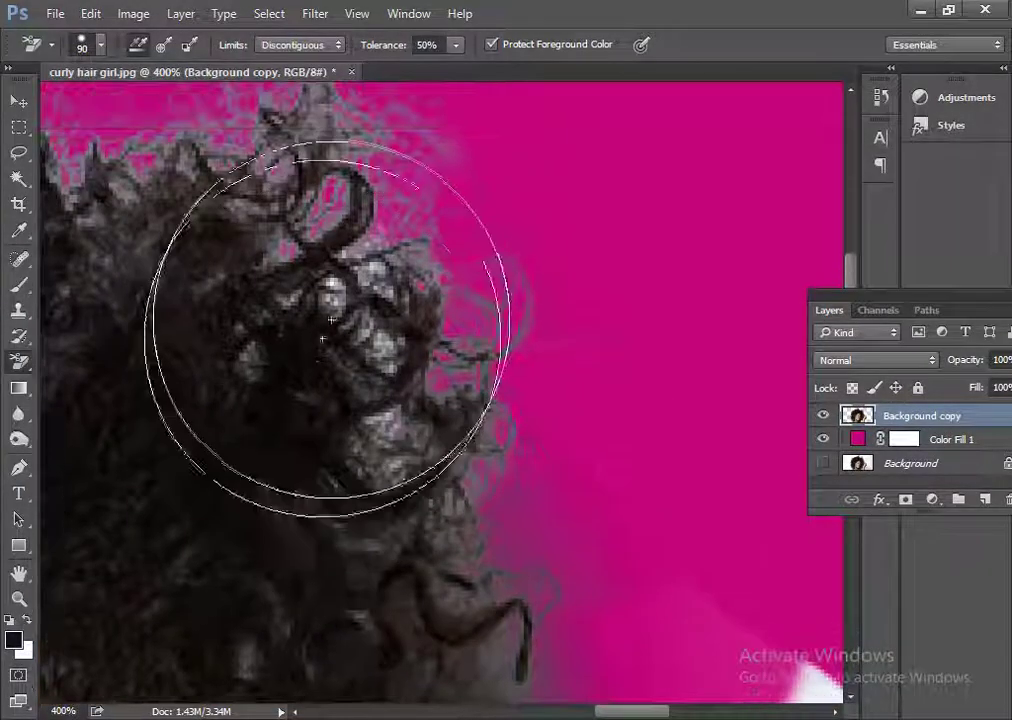
drag(350, 225, 320, 270)
key(ctrl+z)
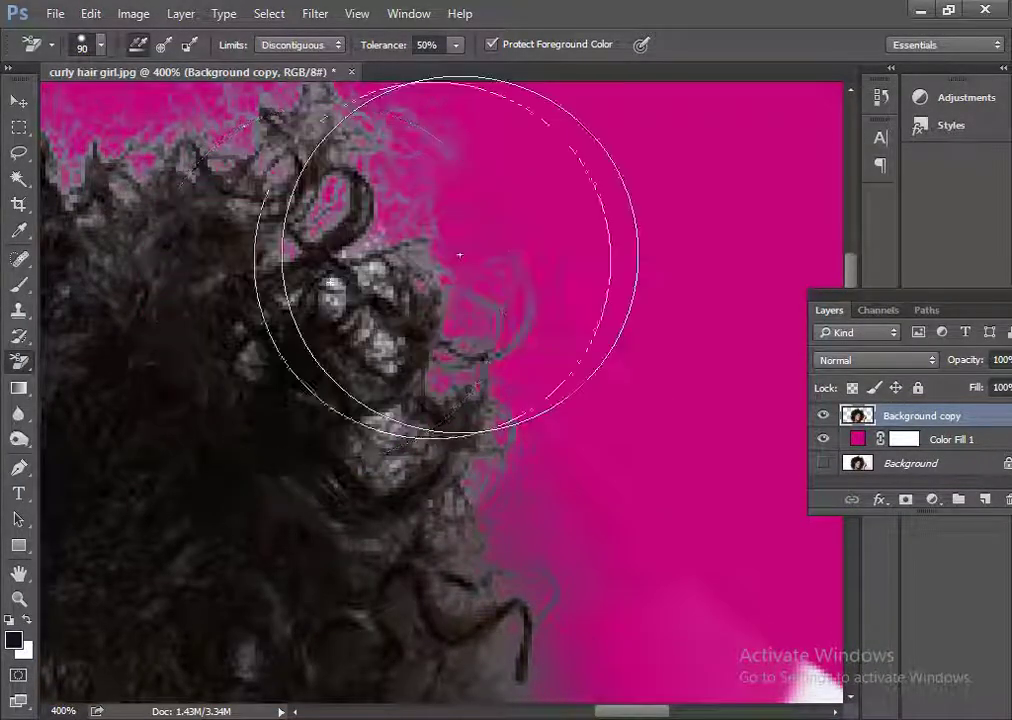
scroll(413, 272, down, 1)
scroll(413, 260, down, 3)
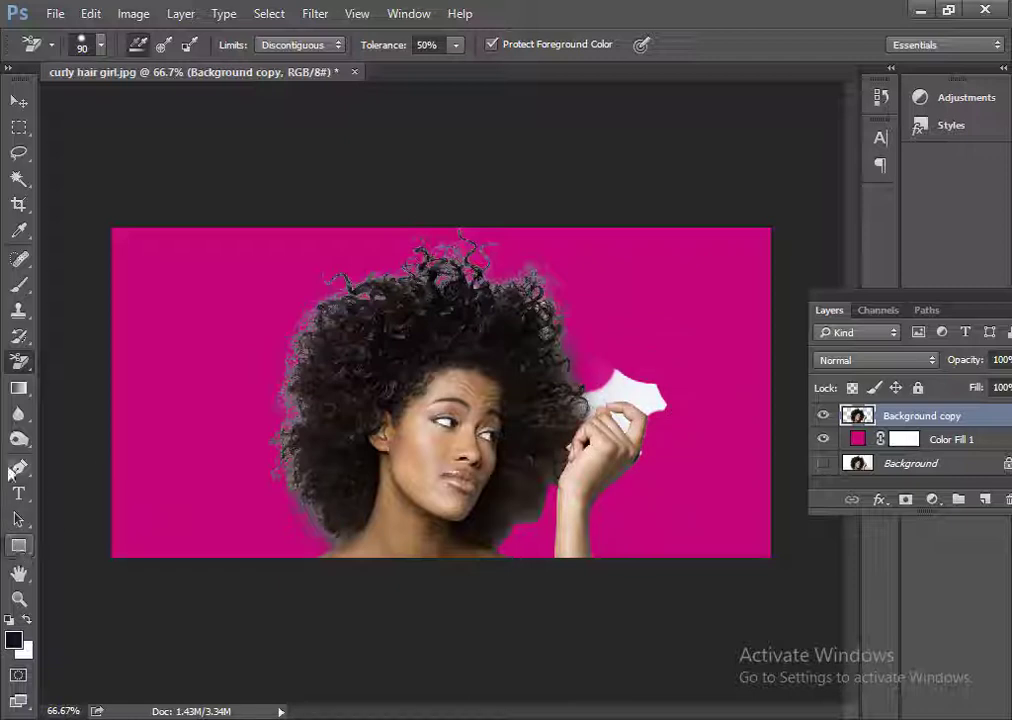
- Zoom into the raised hand and erase the white patch by its curled fingers with a smaller brush
click(19, 598)
drag(430, 256, 592, 481)
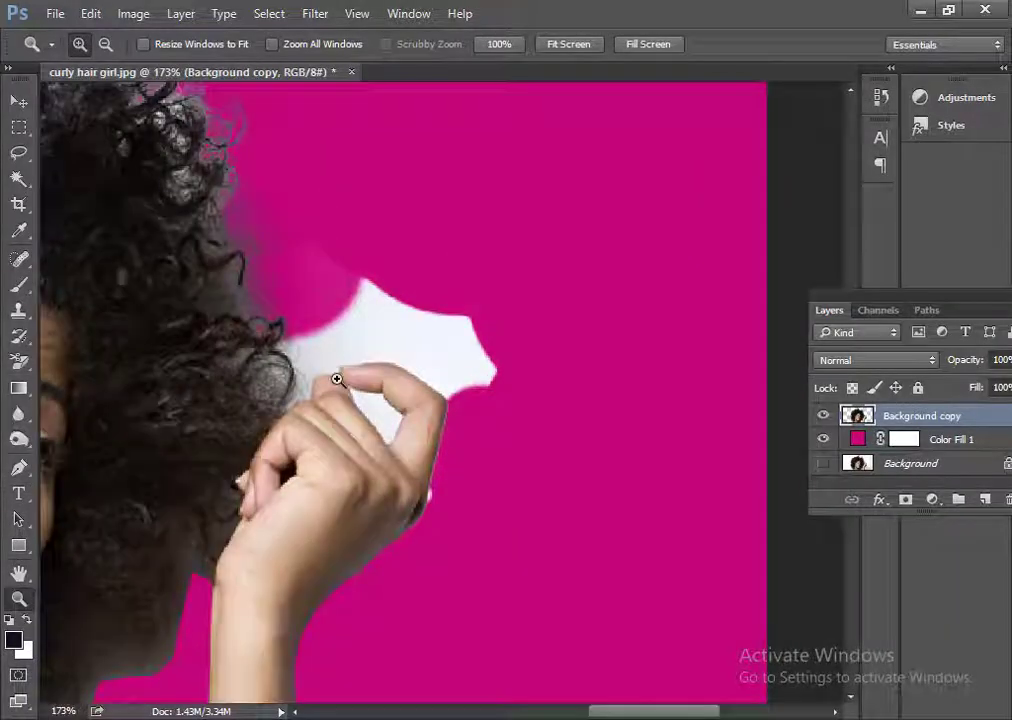
click(16, 101)
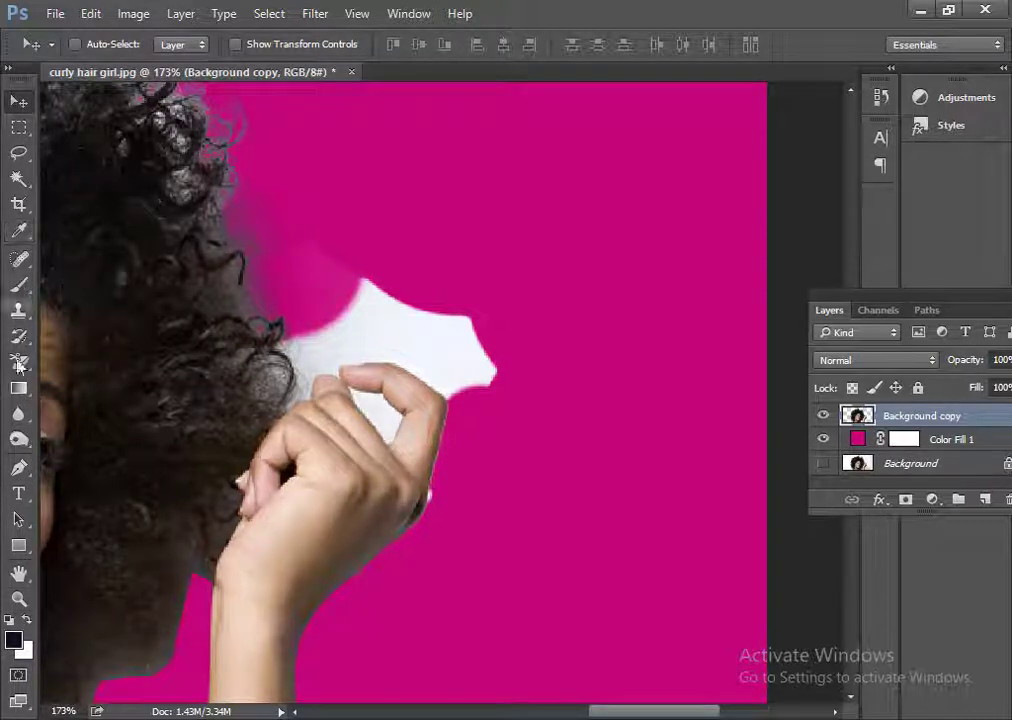
key(e)
key(bracketleft)
key(bracketleft)
key(bracketleft)
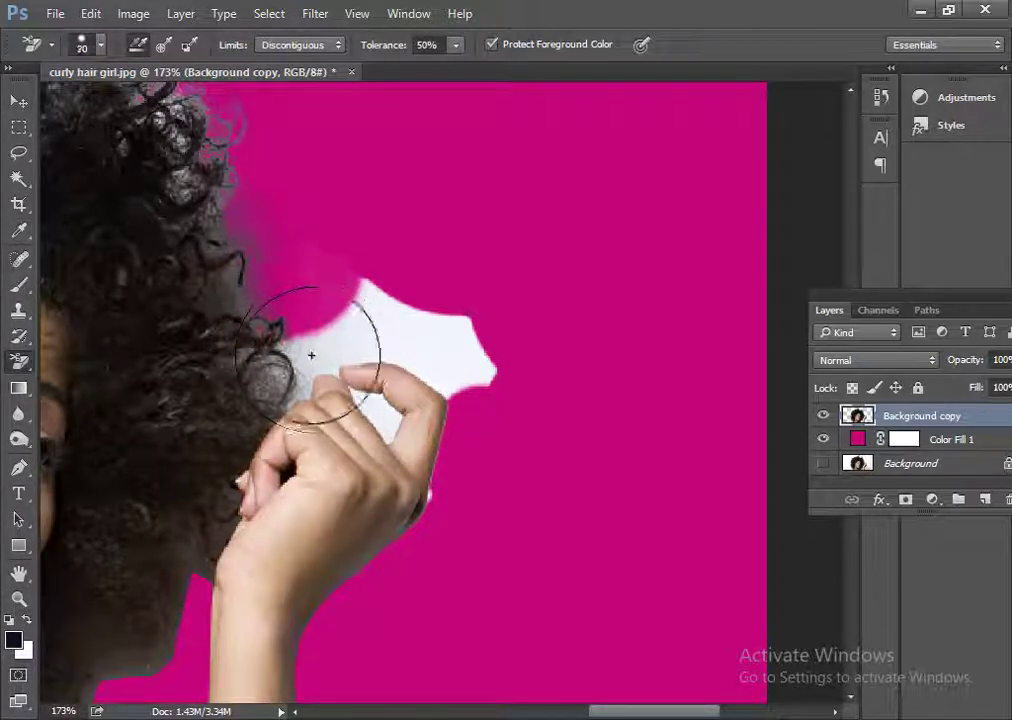
key(bracketleft)
key(bracketleft)
mouse_move(312, 352)
mouse_down()
mouse_move(305, 345)
mouse_move(340, 336)
mouse_move(368, 294)
mouse_move(366, 318)
mouse_move(476, 370)
mouse_up()
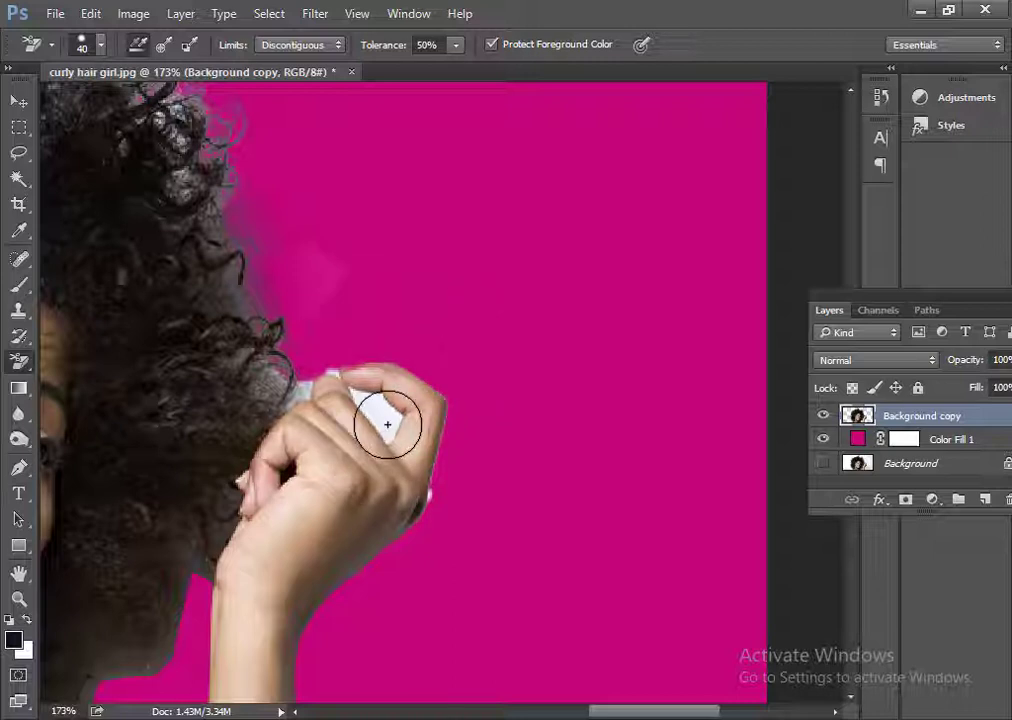
key(bracketleft)
key(bracketleft)
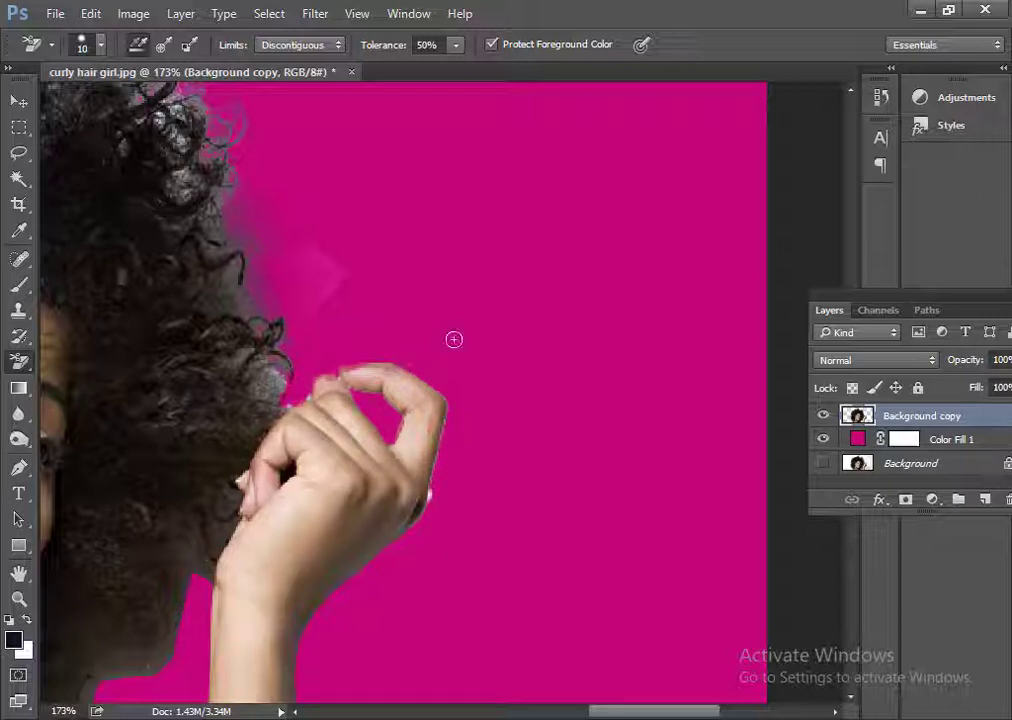
key(ctrl+minus)
key(ctrl+minus)
key(ctrl+minus)
click(19, 103)
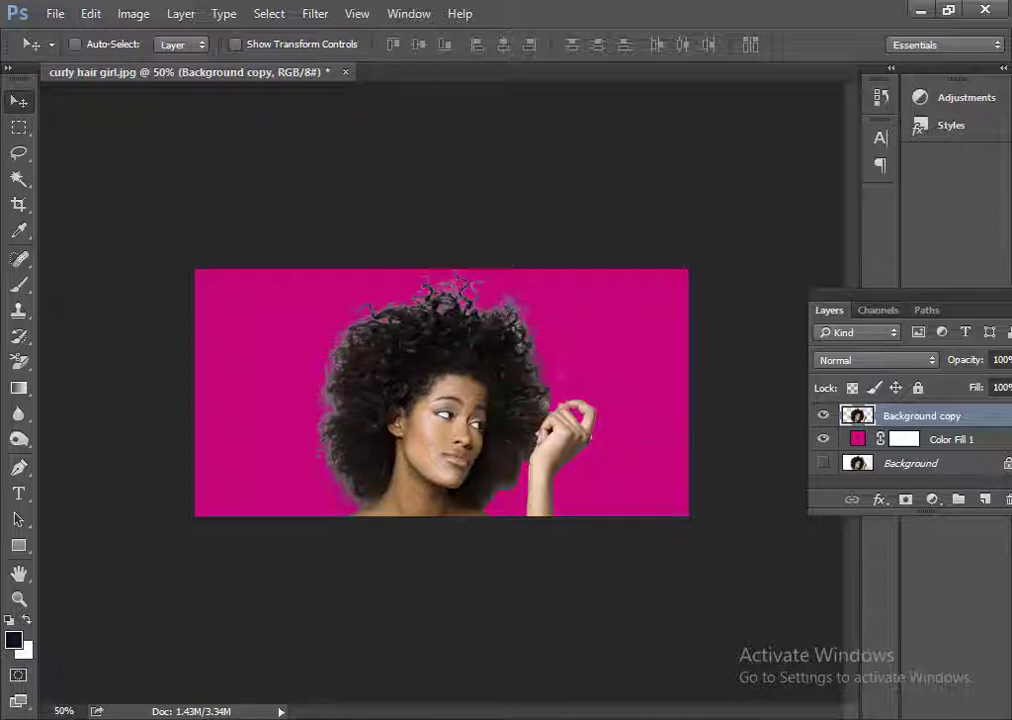
- Recolour the Color Fill 1 layer to deep magenta #63043e and target the Background copy layer
key(ctrl+plus)
key(ctrl+plus)
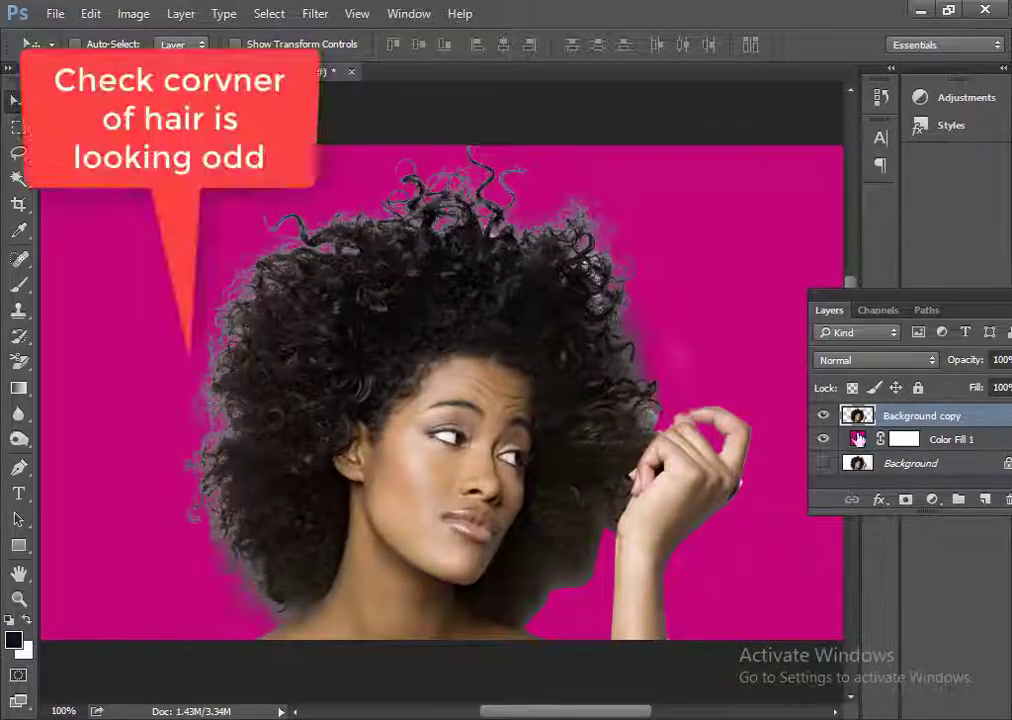
double_click(857, 439)
click(718, 249)
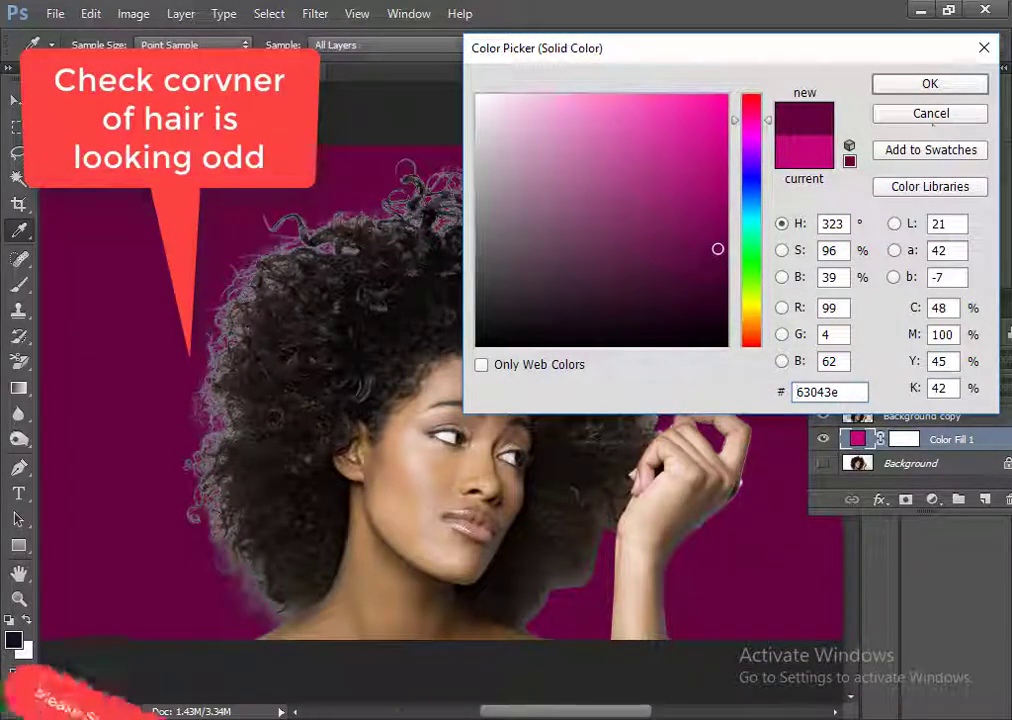
click(930, 87)
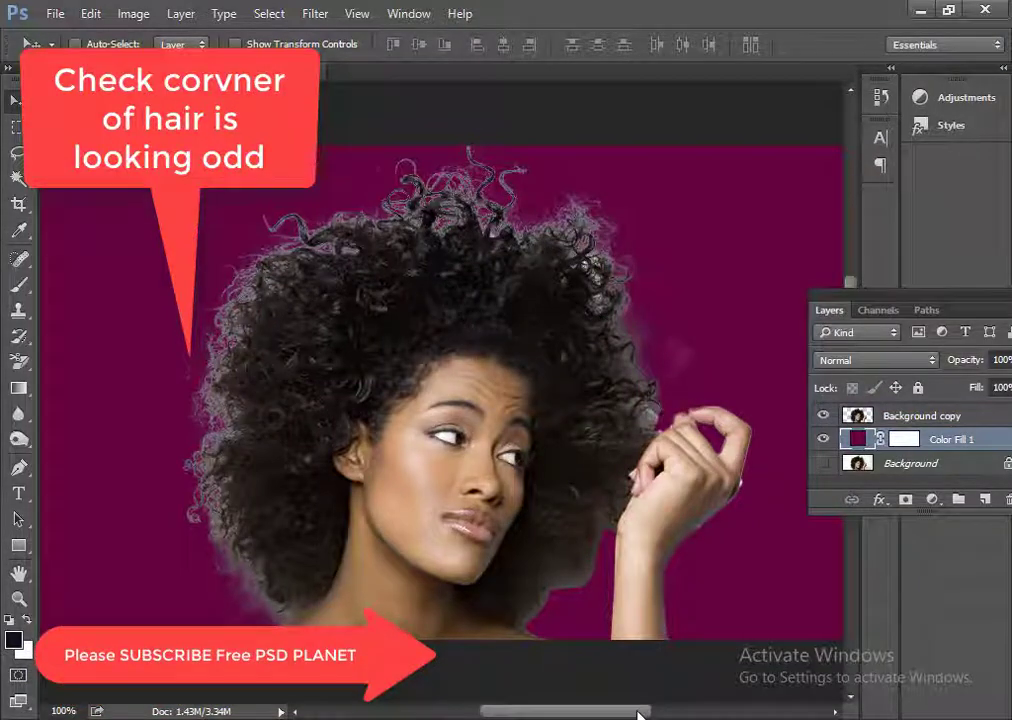
click(937, 410)
drag(18, 438, 85, 457)
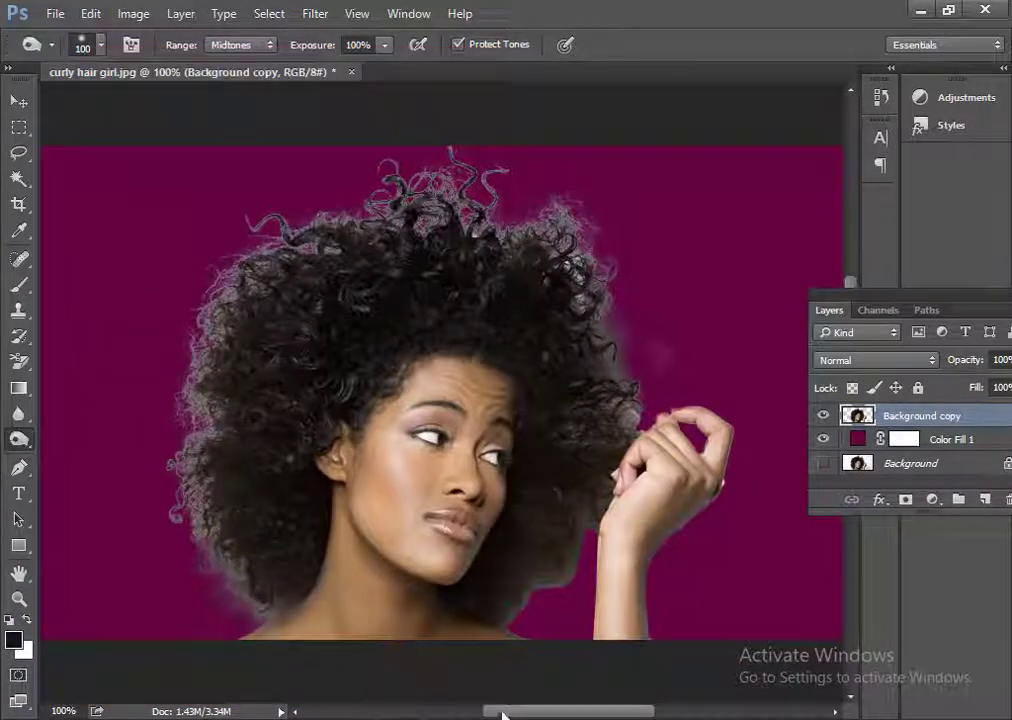
- Shrink the Burn brush to 35 px and darken the pale fringe on the left hair edge
drag(502, 711, 480, 711)
scroll(380, 600, down, 3)
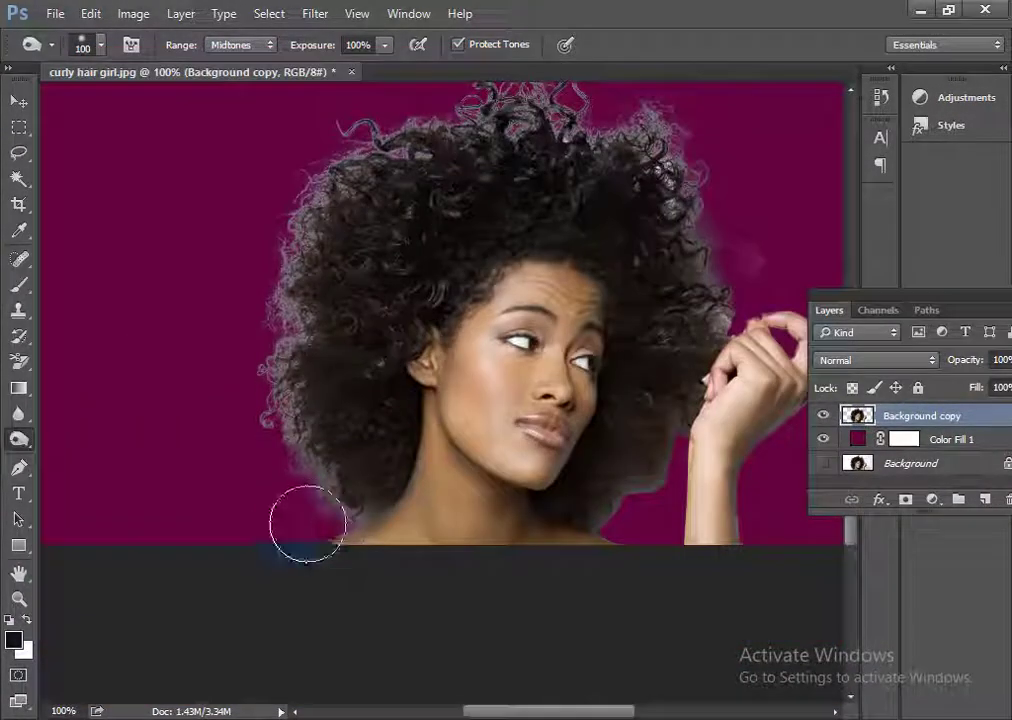
scroll(329, 522, up, 2)
scroll(347, 235, down, 3)
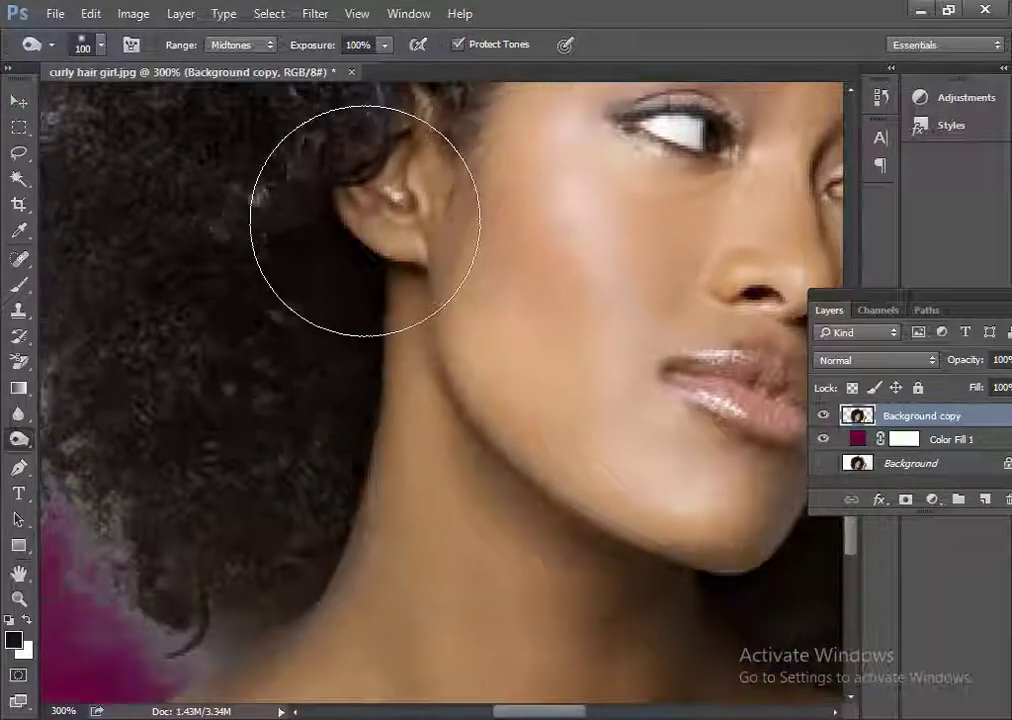
scroll(440, 470, down, 3)
drag(533, 715, 508, 715)
key(bracketleft)
key(bracketleft)
key(bracketleft)
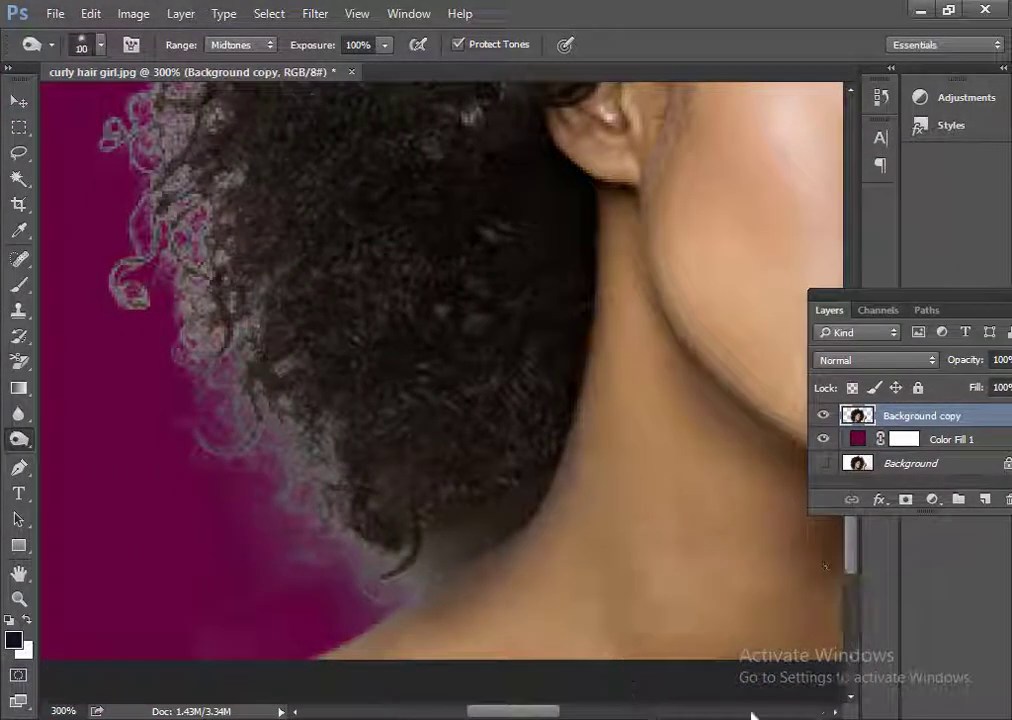
key(bracketleft)
key(bracketleft)
key(bracketleft)
mouse_move(384, 578)
mouse_down()
mouse_move(253, 436)
mouse_move(265, 455)
mouse_move(294, 440)
mouse_move(248, 350)
mouse_up()
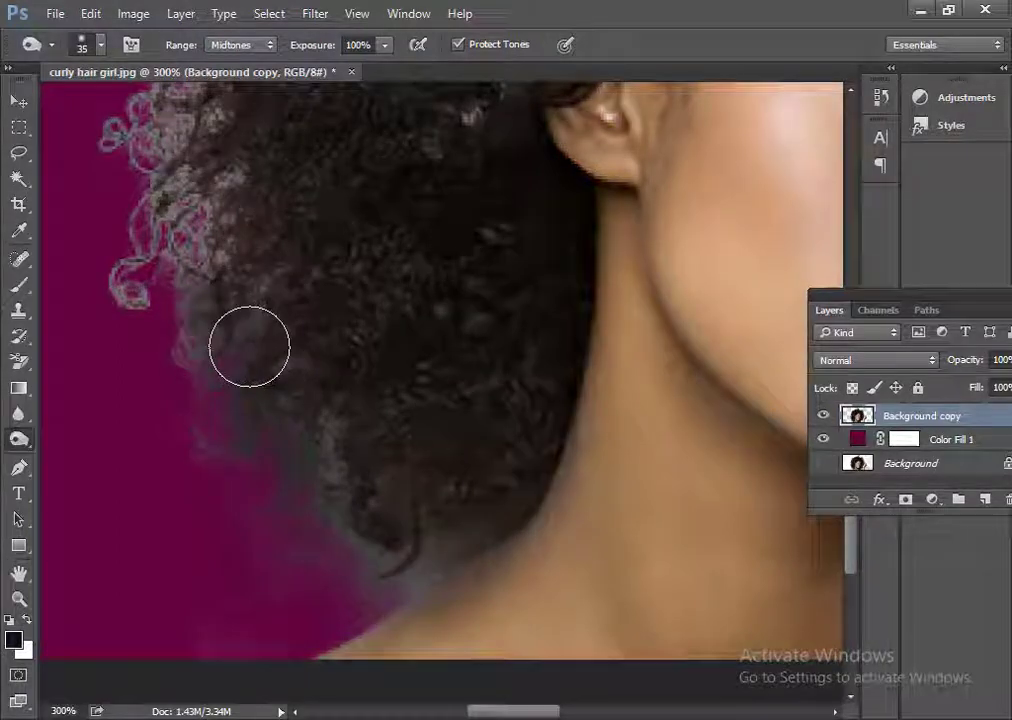
- Burn the upper-left hair edge, the top of the head, and down the left side
scroll(295, 342, down, 2)
mouse_move(355, 285)
mouse_down()
mouse_move(366, 386)
mouse_move(352, 334)
mouse_move(356, 279)
mouse_move(342, 313)
mouse_up()
scroll(369, 253, up, 2)
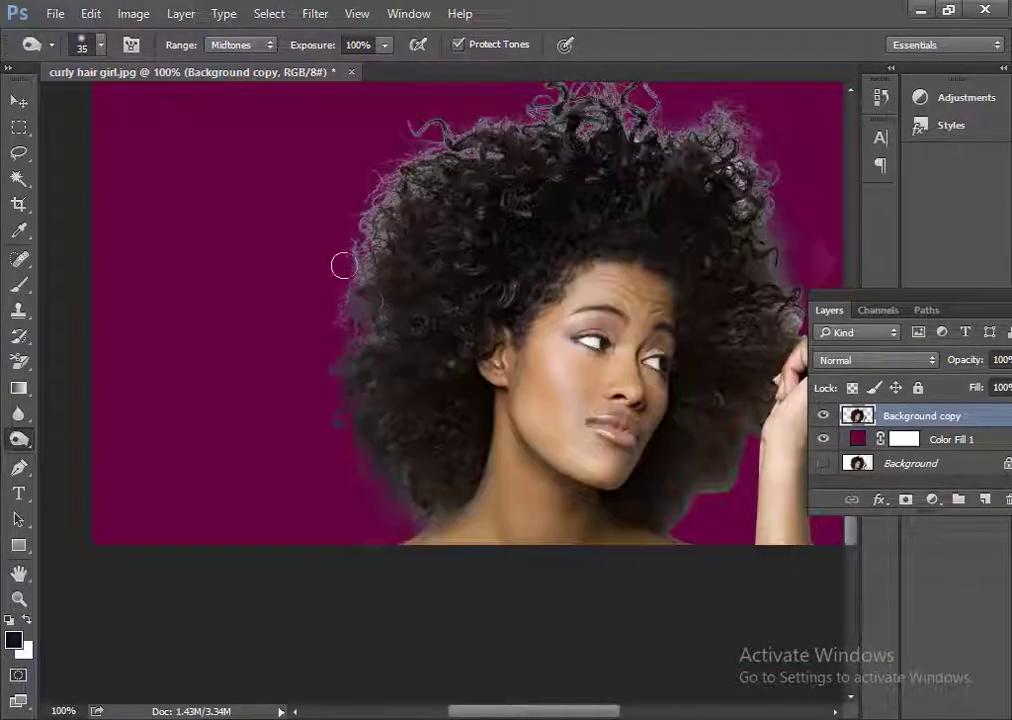
mouse_move(342, 266)
mouse_down()
mouse_move(361, 269)
mouse_move(407, 181)
mouse_move(371, 240)
mouse_up()
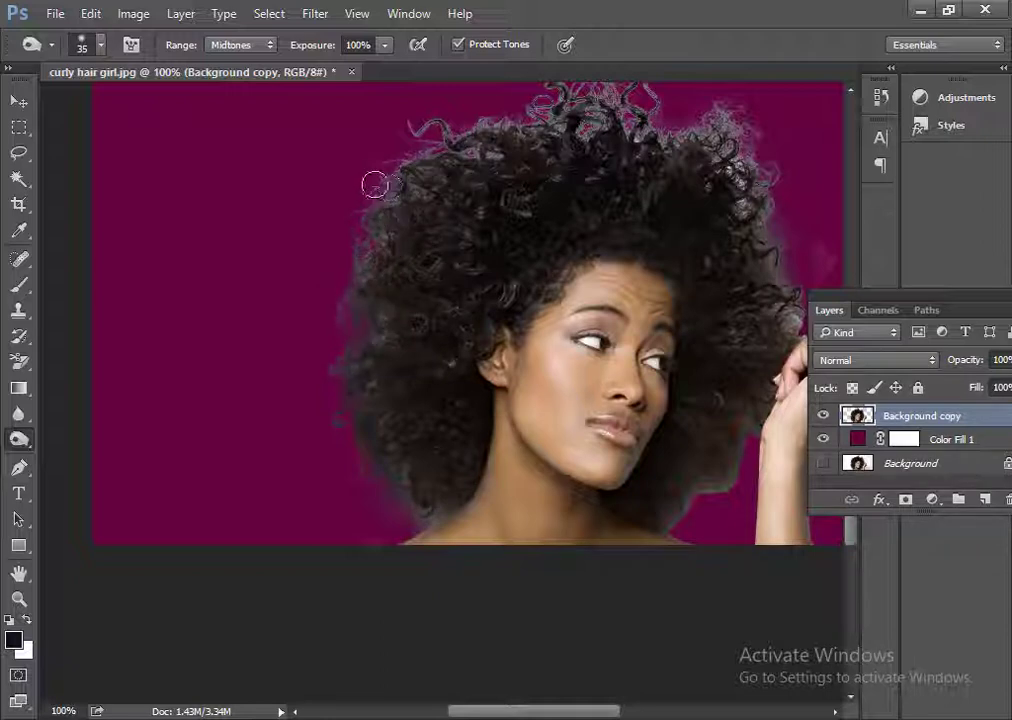
scroll(343, 300, up, 2)
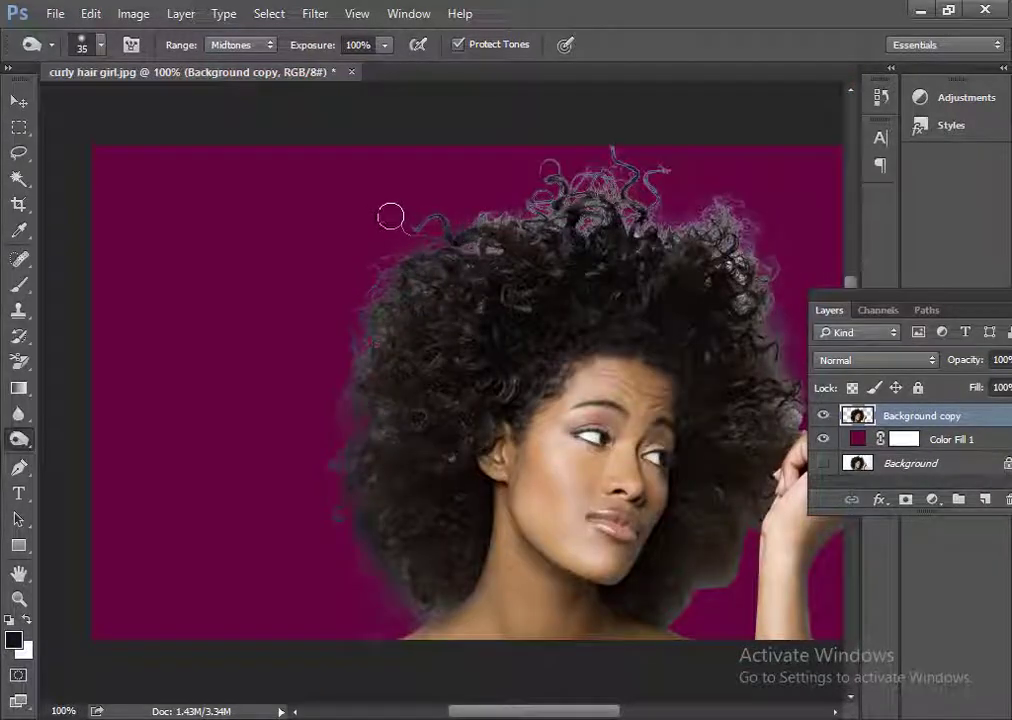
mouse_move(464, 225)
mouse_down()
mouse_move(474, 255)
mouse_move(551, 172)
mouse_move(524, 210)
mouse_up()
mouse_move(382, 278)
mouse_down()
mouse_move(350, 398)
mouse_move(377, 427)
mouse_move(389, 578)
mouse_up()
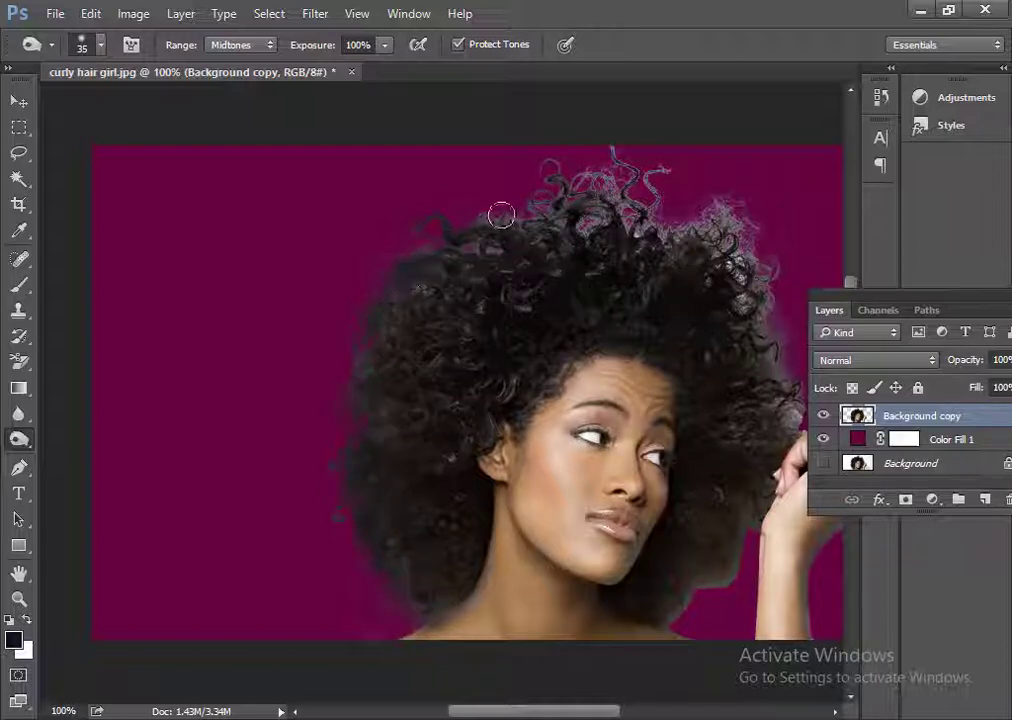
- Darken the light purple top curls and the pale fringe on the right hair edge
mouse_move(499, 215)
mouse_down()
mouse_move(592, 165)
mouse_move(556, 178)
mouse_up()
key(ctrl+minus)
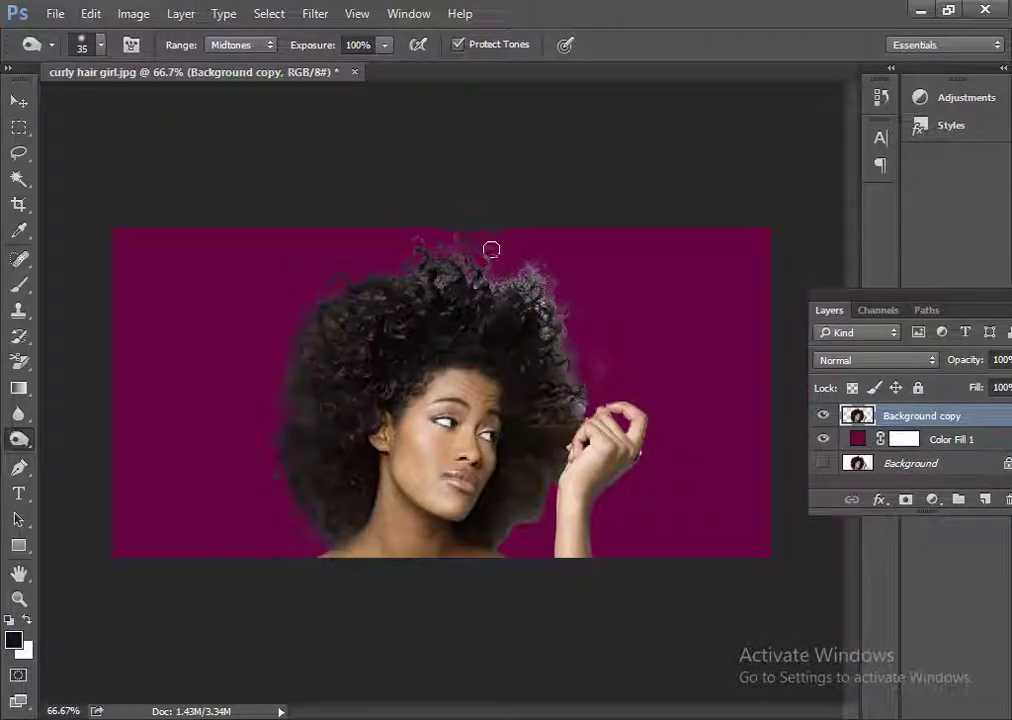
drag(432, 273, 506, 288)
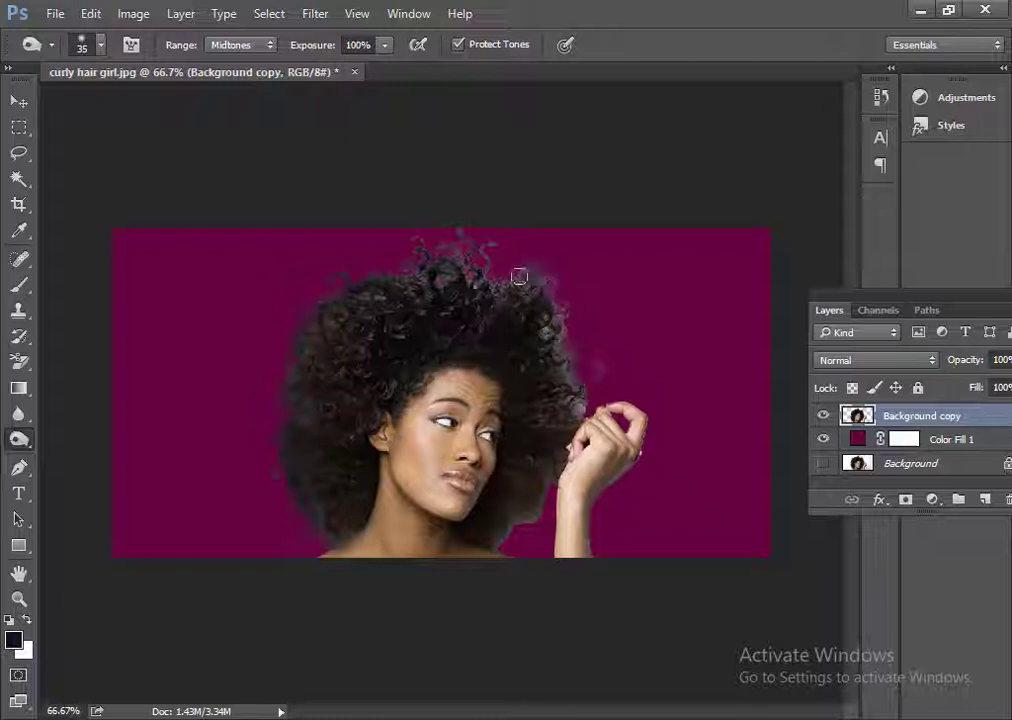
drag(538, 276, 556, 325)
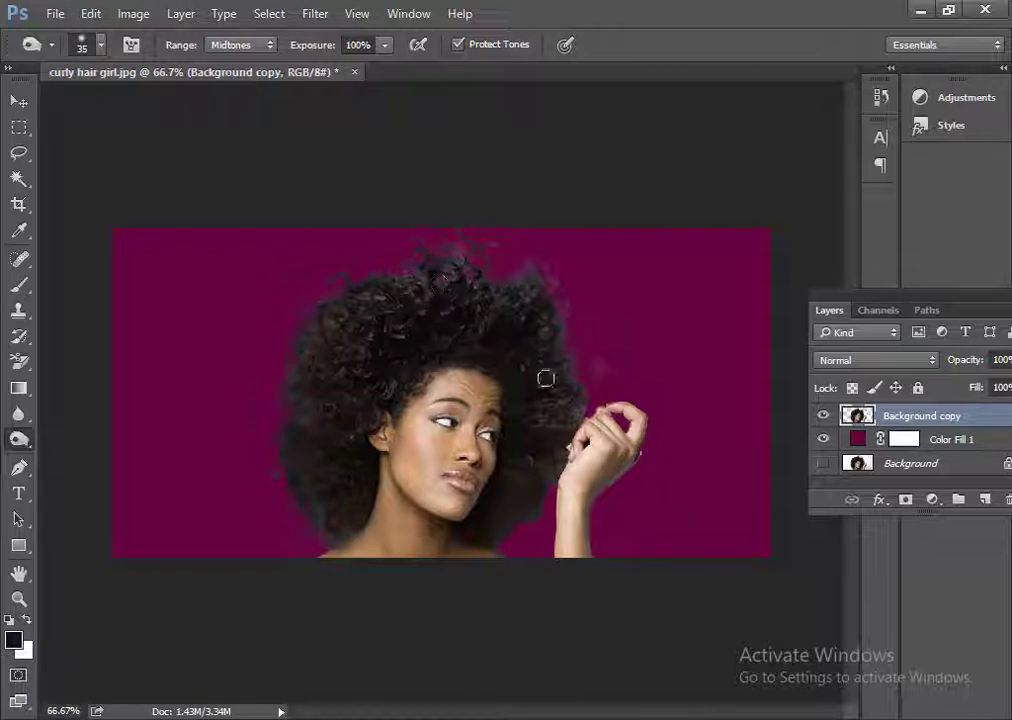
- Change the Color Fill 1 backdrop colour back to bright pink #bf2583
double_click(857, 439)
drag(587, 282, 563, 307)
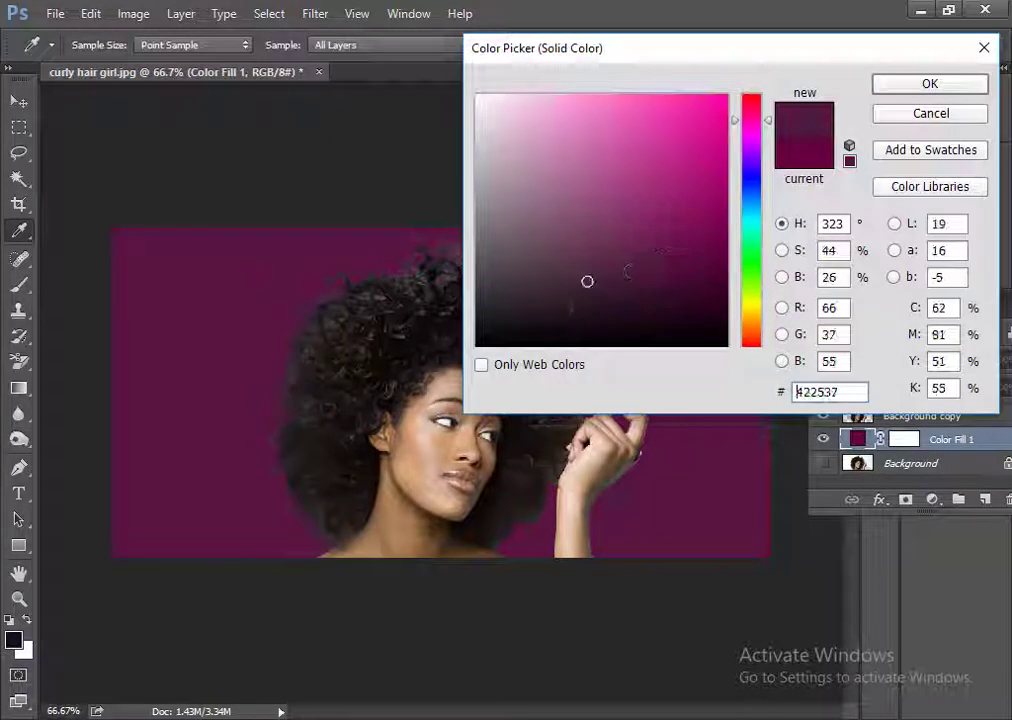
click(678, 158)
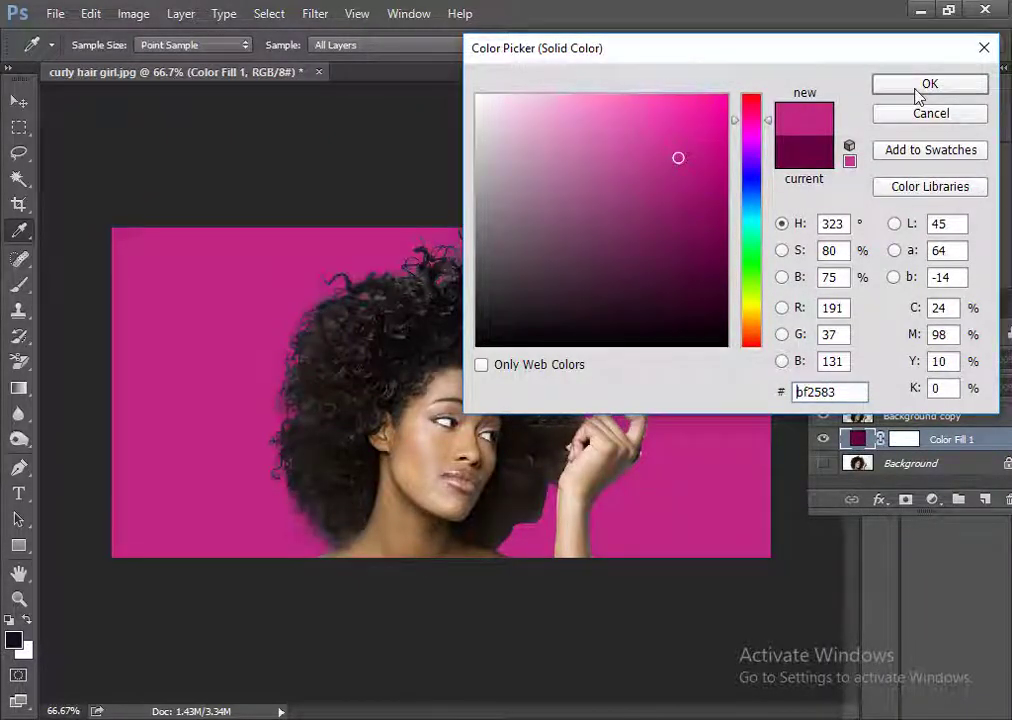
click(916, 88)
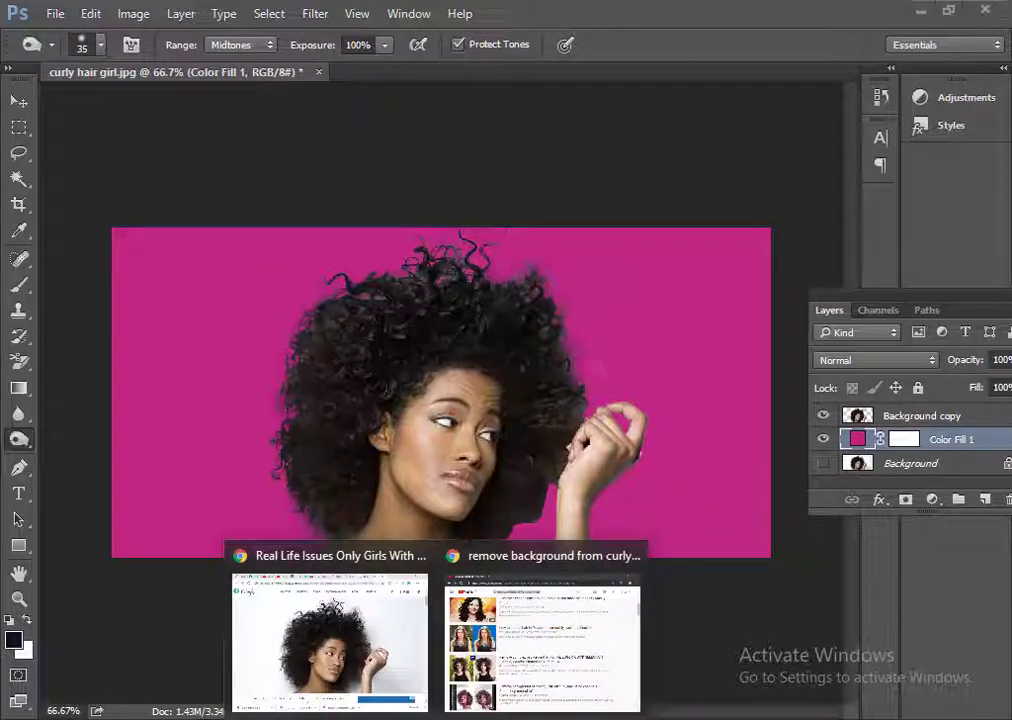
- Search Google for 'background for images' in a new Chrome tab
click(355, 640)
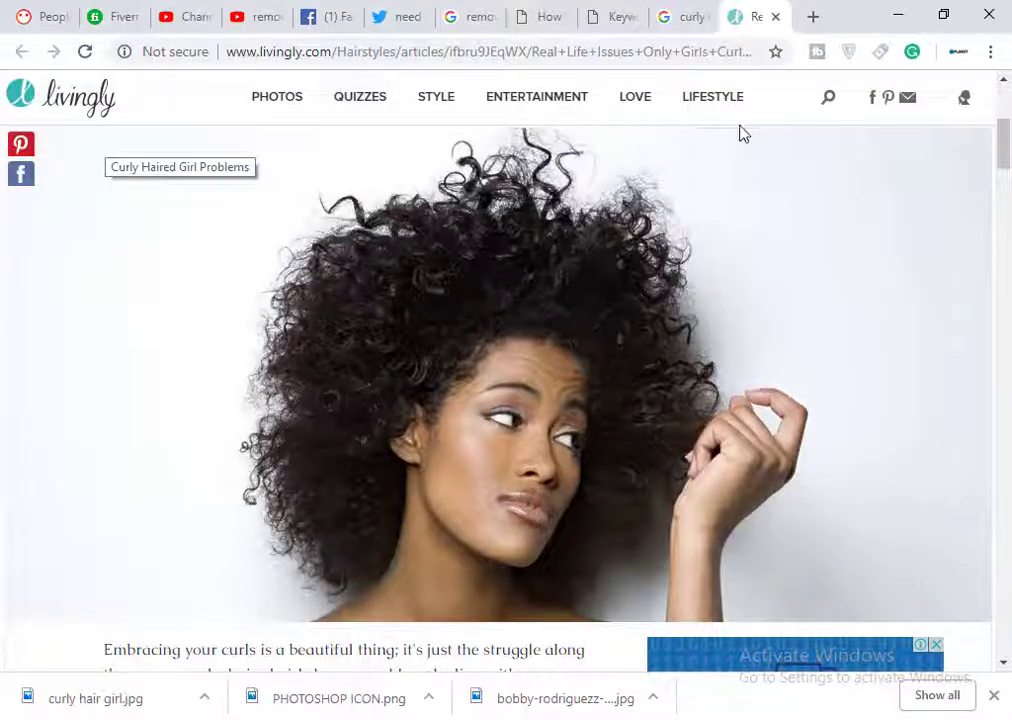
click(813, 16)
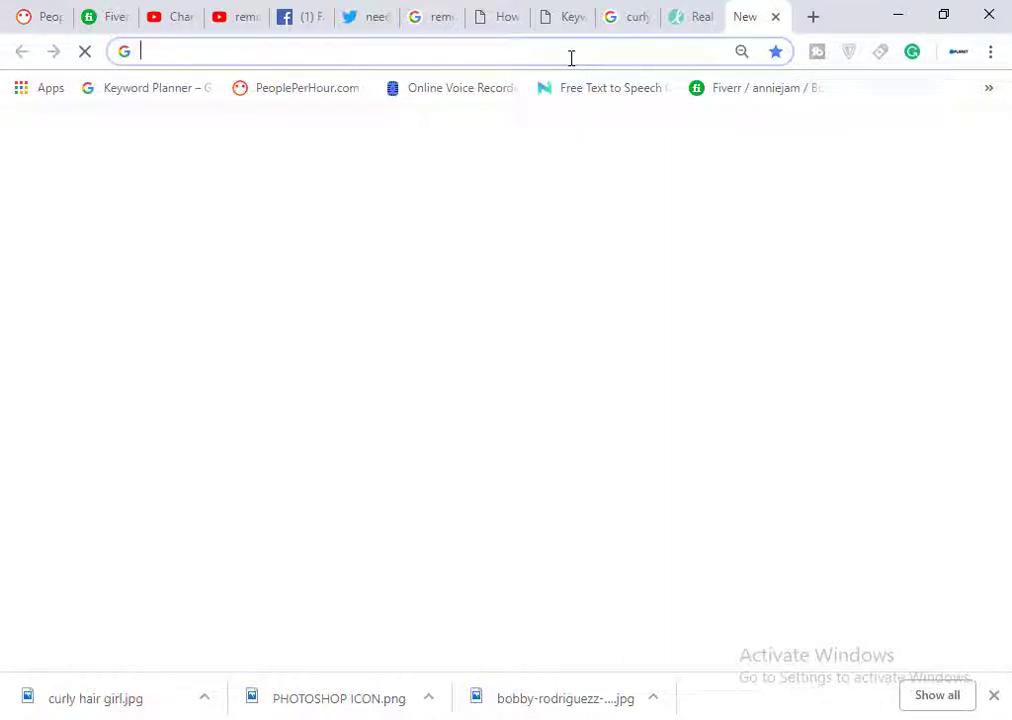
text(backgr)
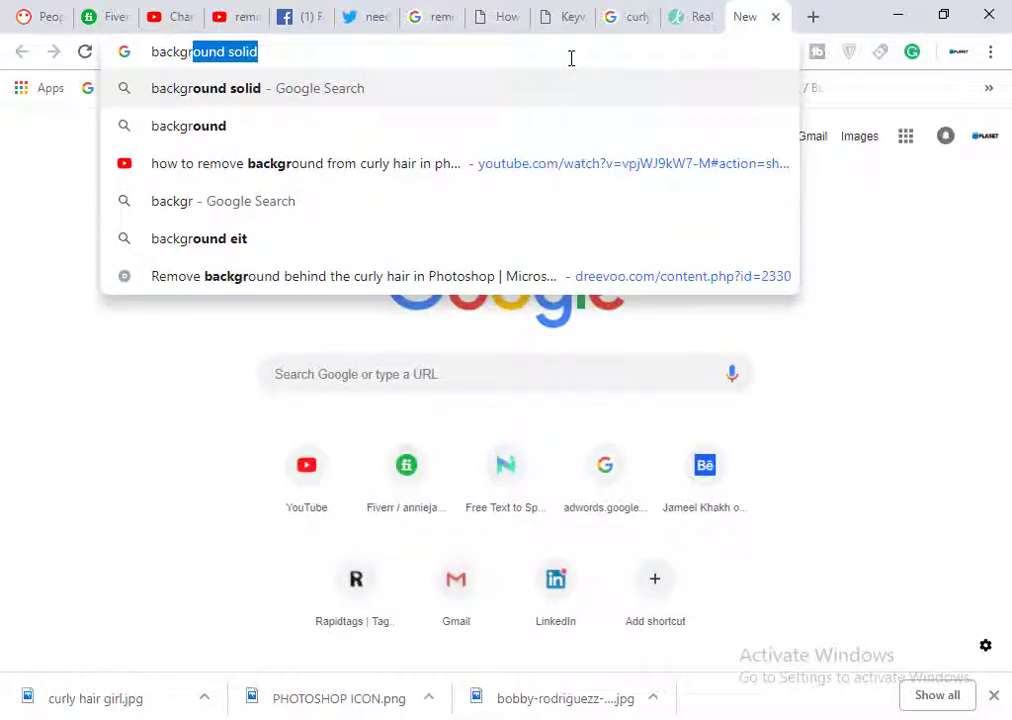
text(oinf)
key(BackSpace)
key(BackSpace)
key(BackSpace)
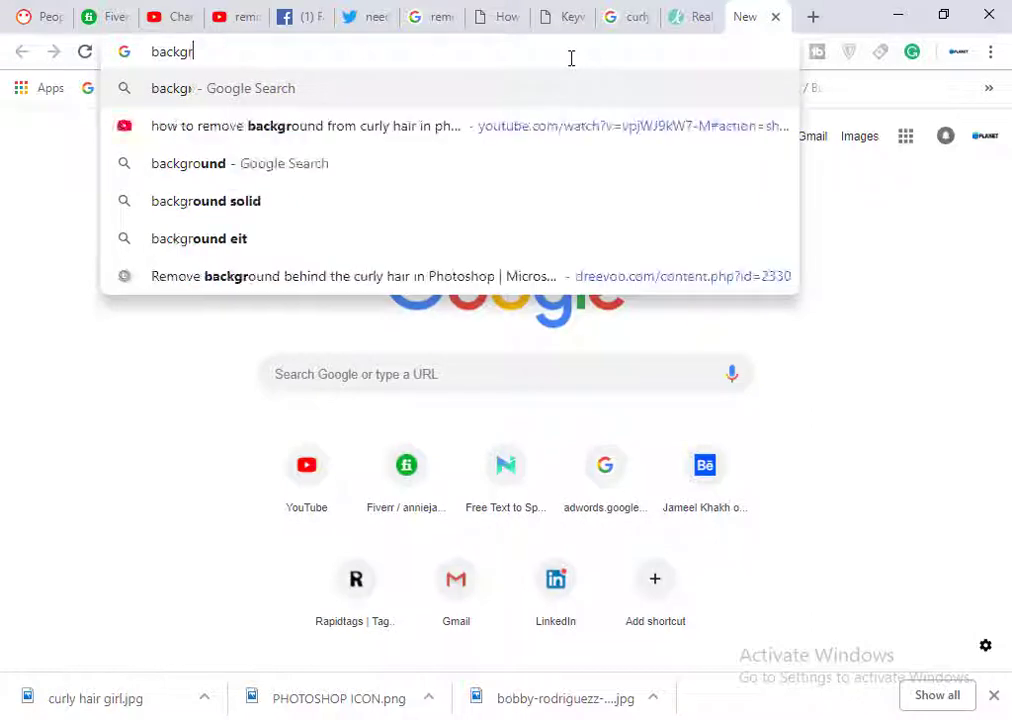
text(ou)
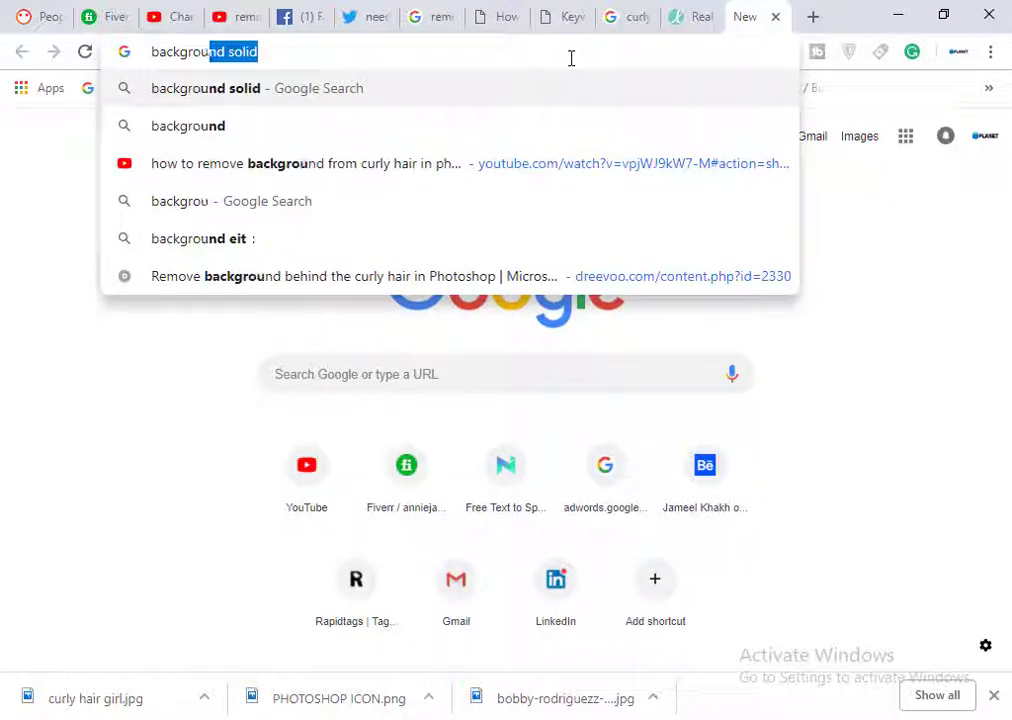
text(nd for)
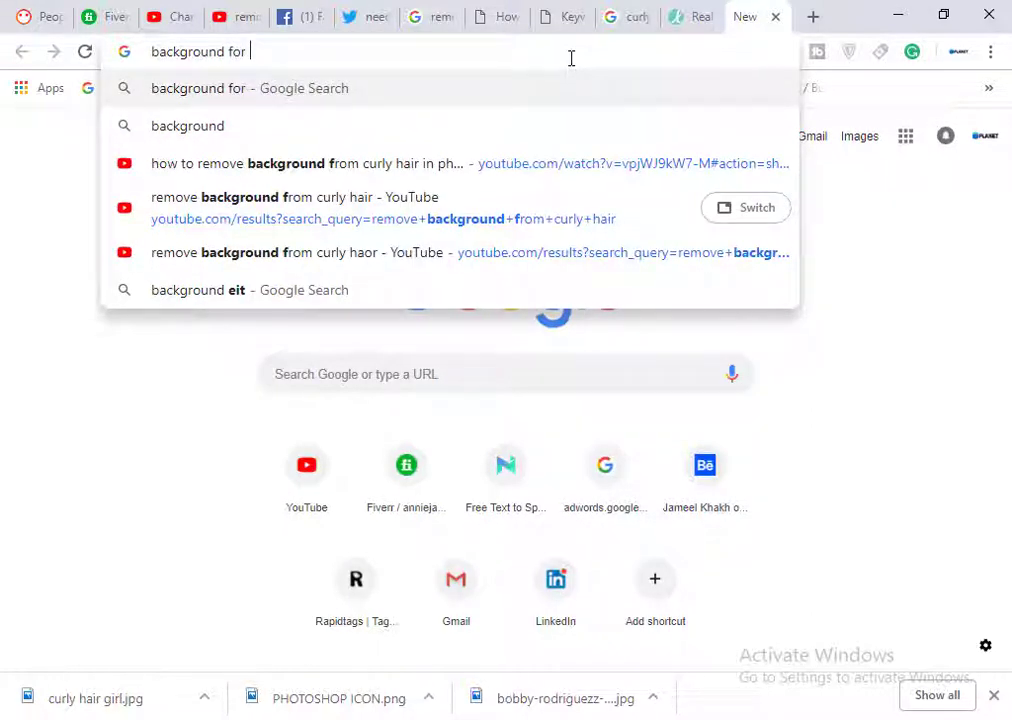
text(images)
key(Return)
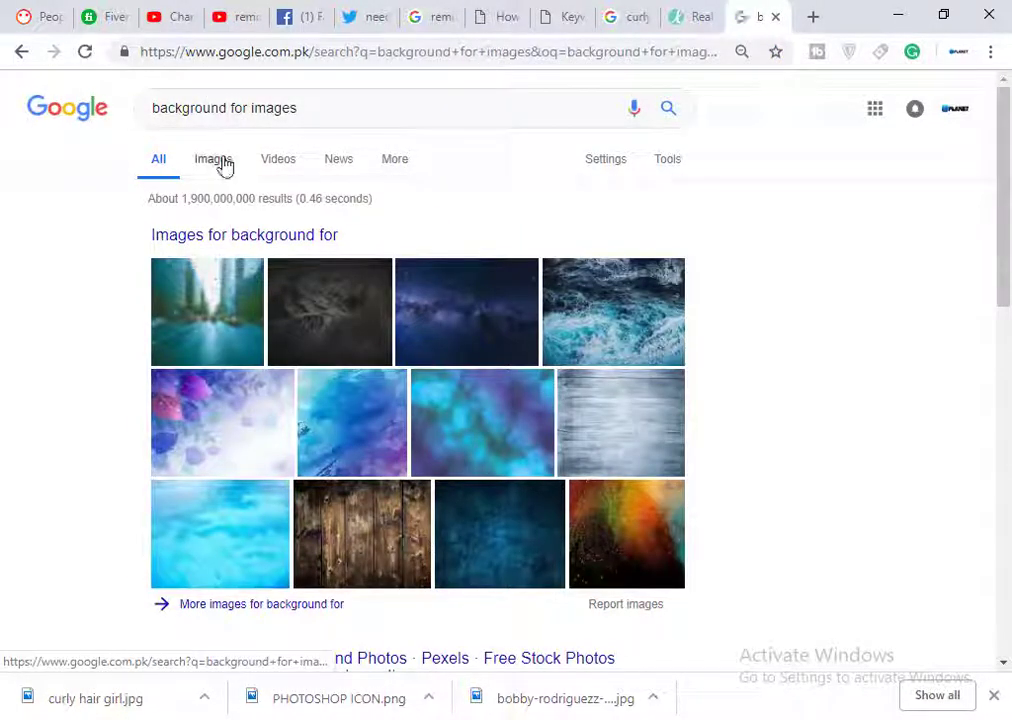
- Switch to Images results and scroll down the grid to the Solid Orange Background
click(221, 162)
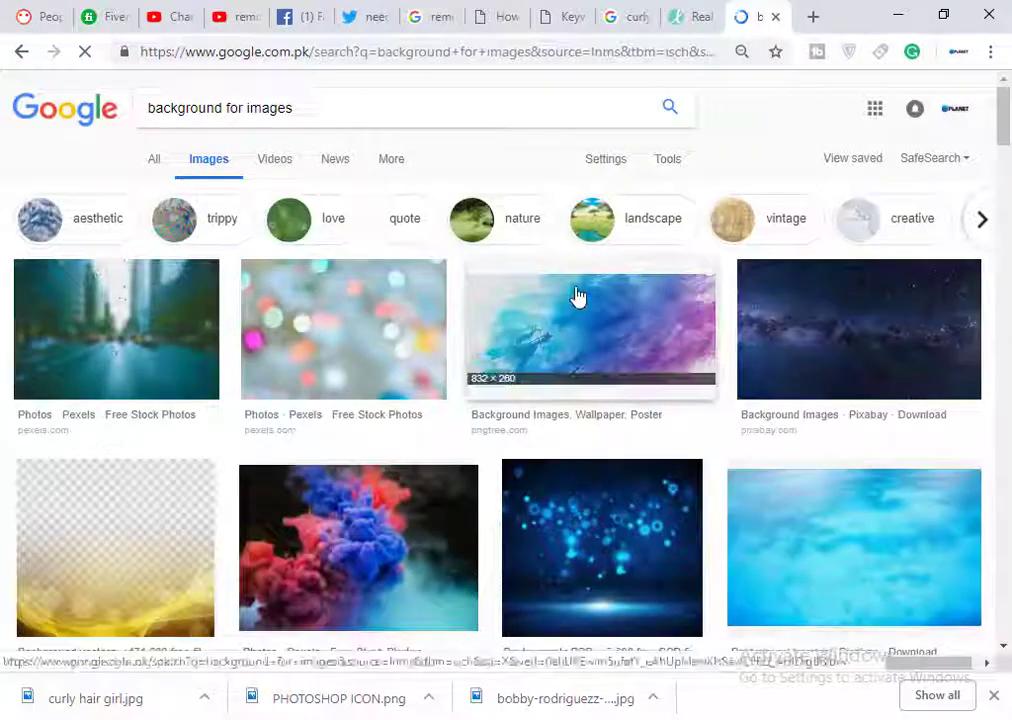
scroll(576, 295, down, 6)
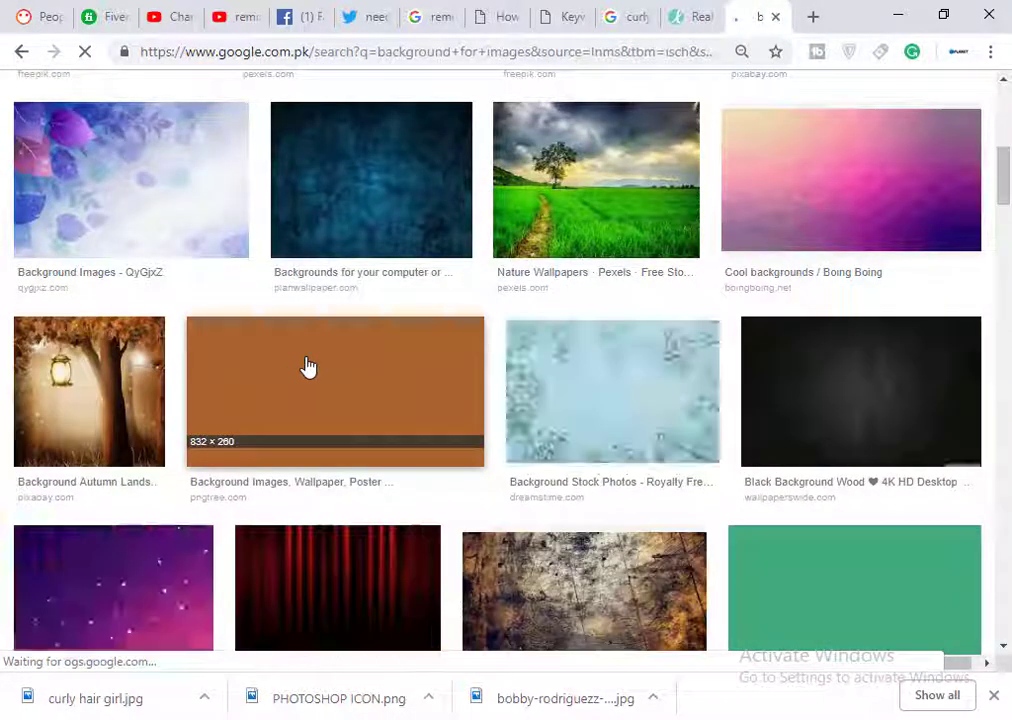
scroll(700, 372, down, 5)
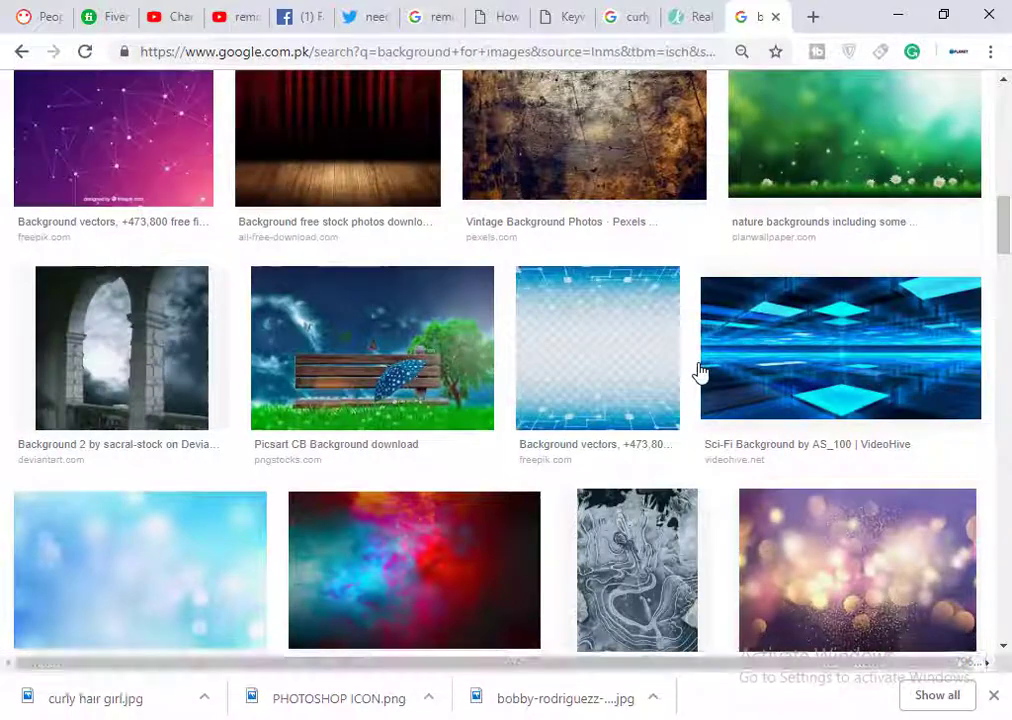
scroll(700, 372, down, 4)
scroll(700, 372, down, 5)
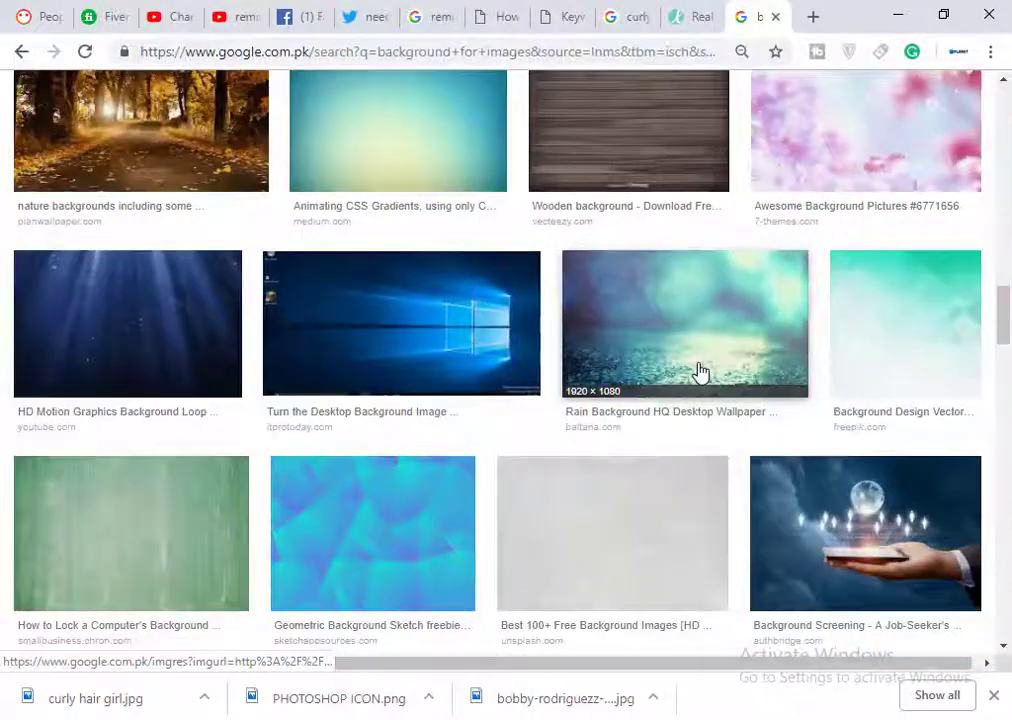
scroll(700, 372, down, 5)
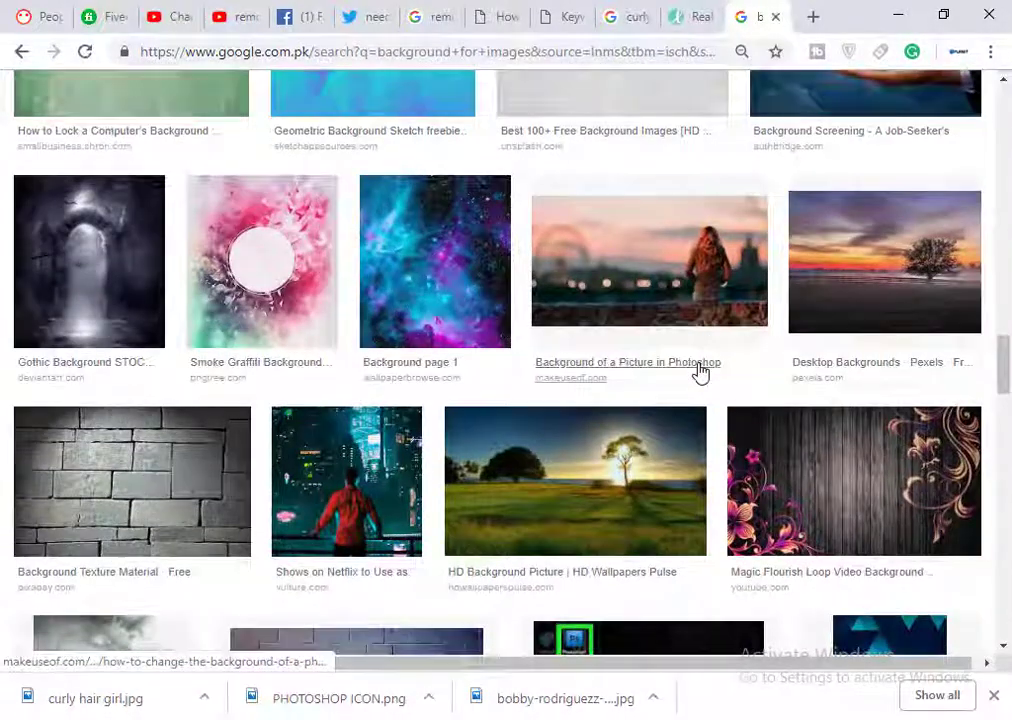
scroll(700, 372, down, 4)
scroll(700, 372, down, 5)
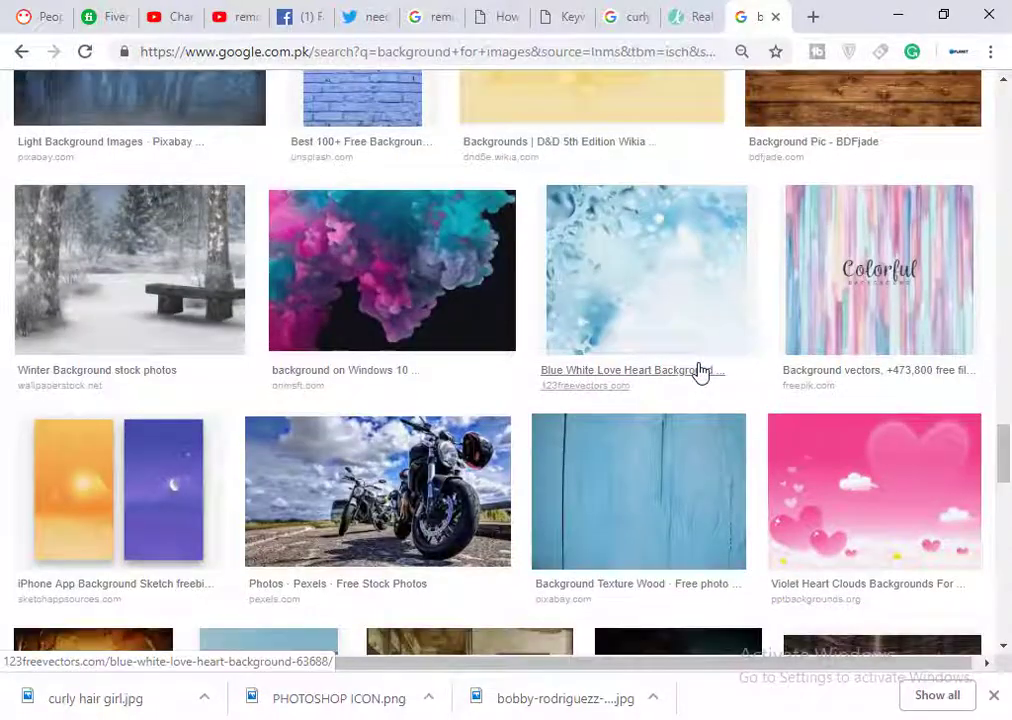
scroll(700, 372, down, 5)
scroll(700, 372, down, 4)
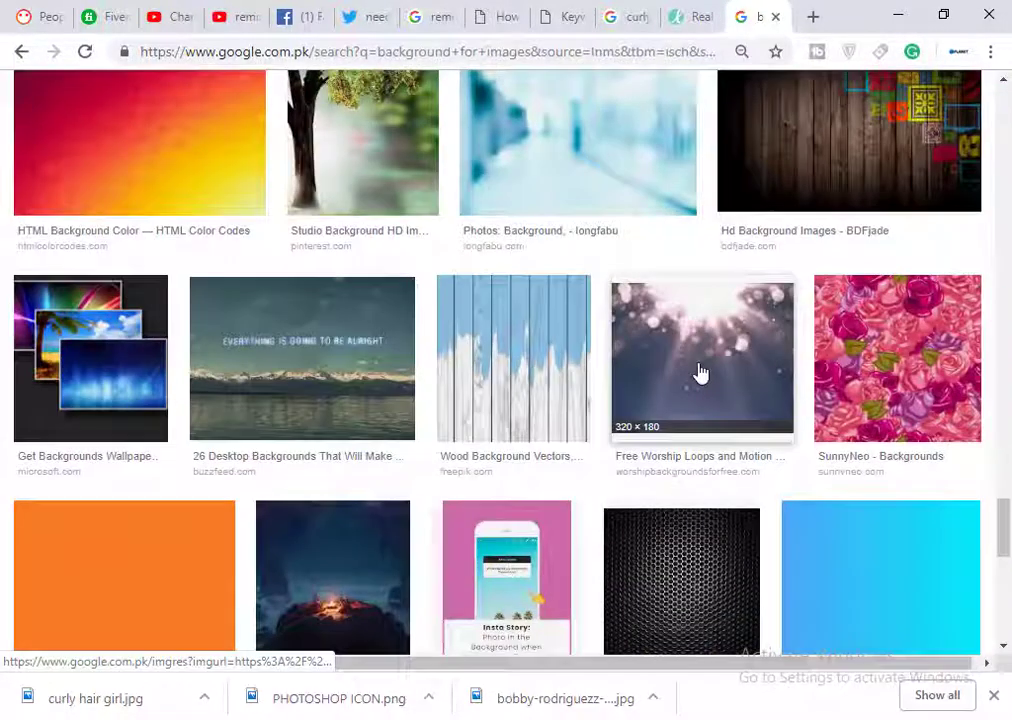
scroll(800, 410, down, 4)
scroll(913, 346, down, 3)
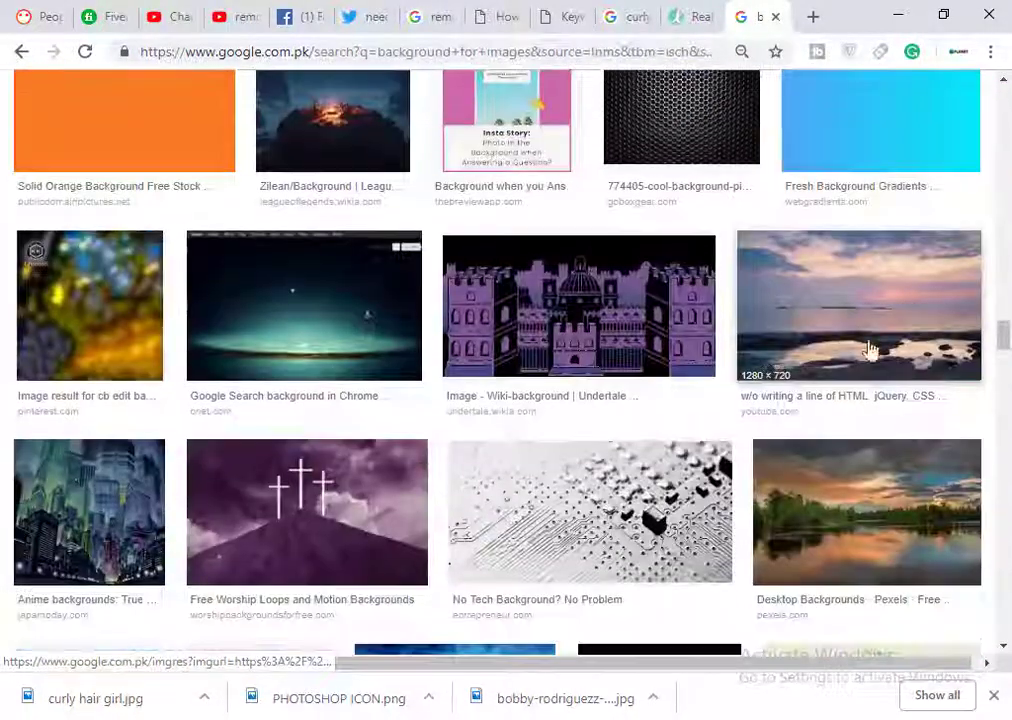
- Save a deeper orange related image from the preview as images (19).jpg
click(95, 118)
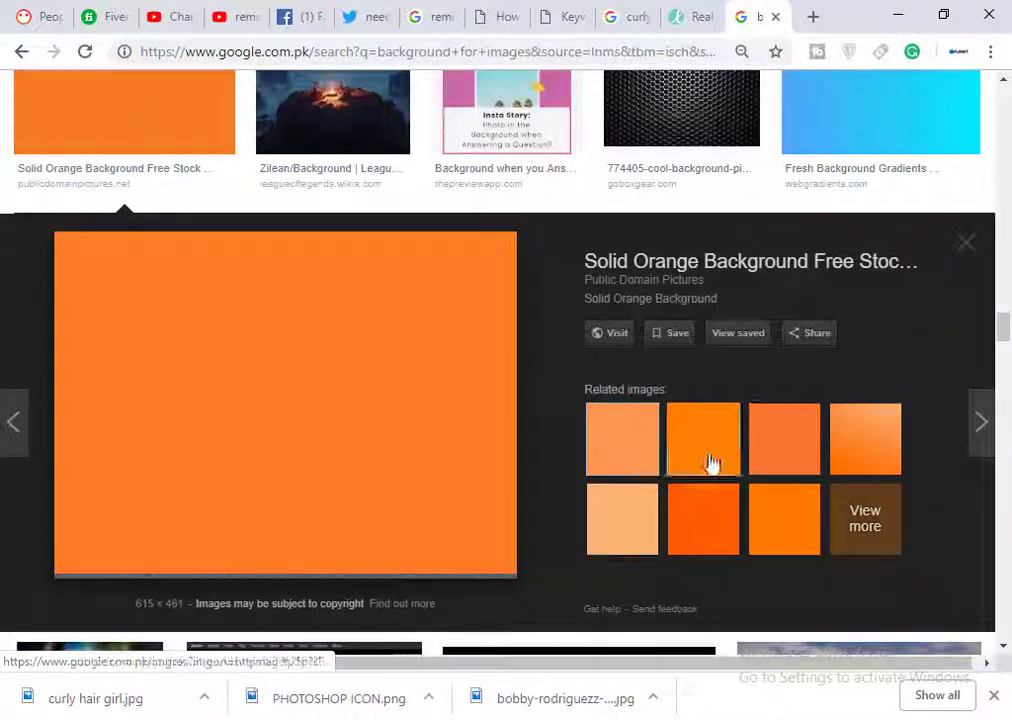
click(706, 515)
right_click(248, 384)
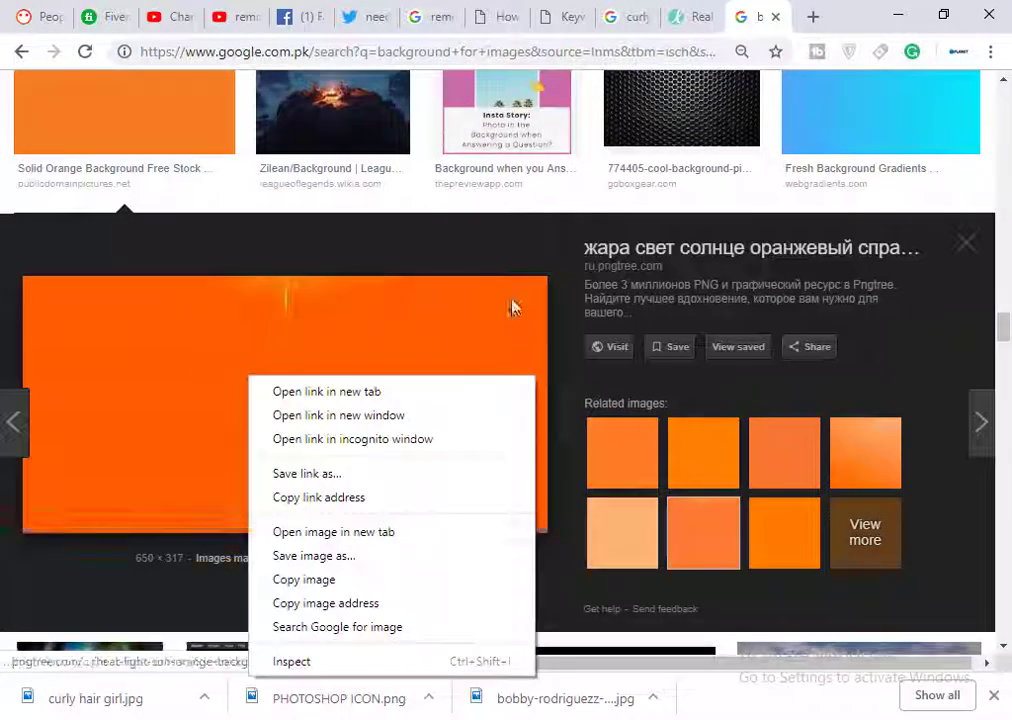
click(309, 555)
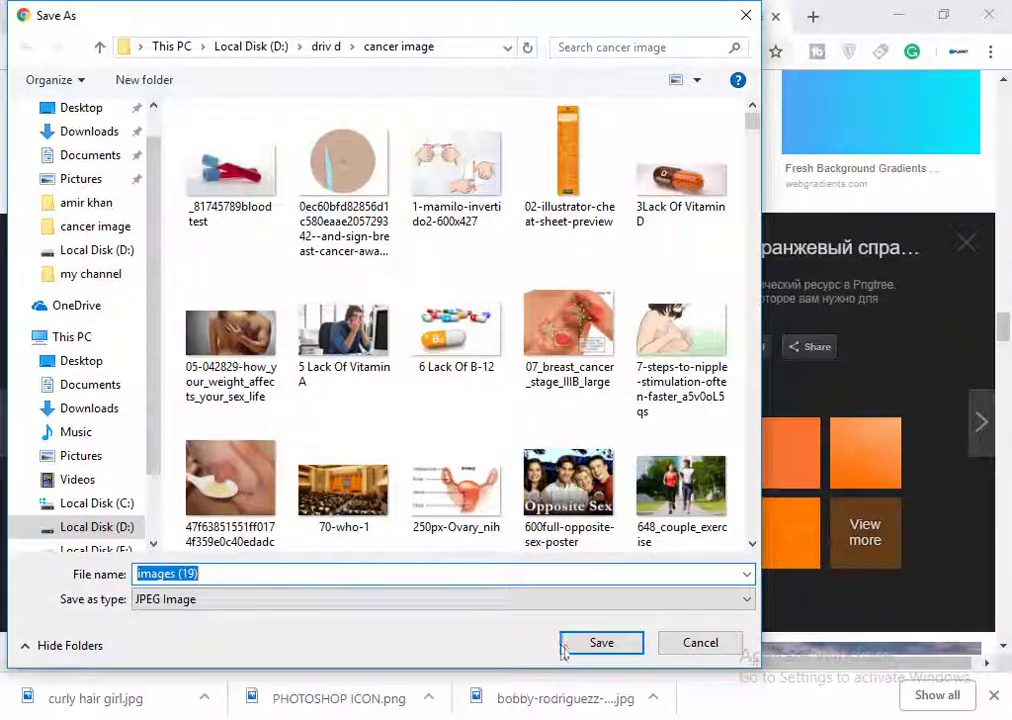
click(599, 642)
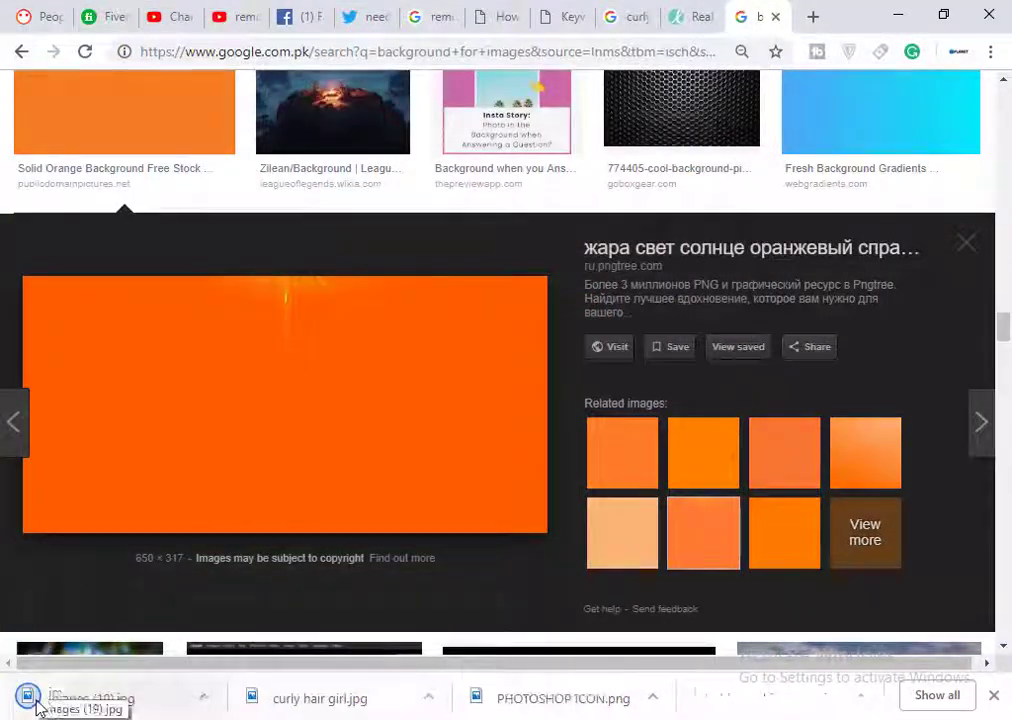
mouse_move(50, 703)
mouse_down()
mouse_move(543, 702)
mouse_move(511, 493)
mouse_up()
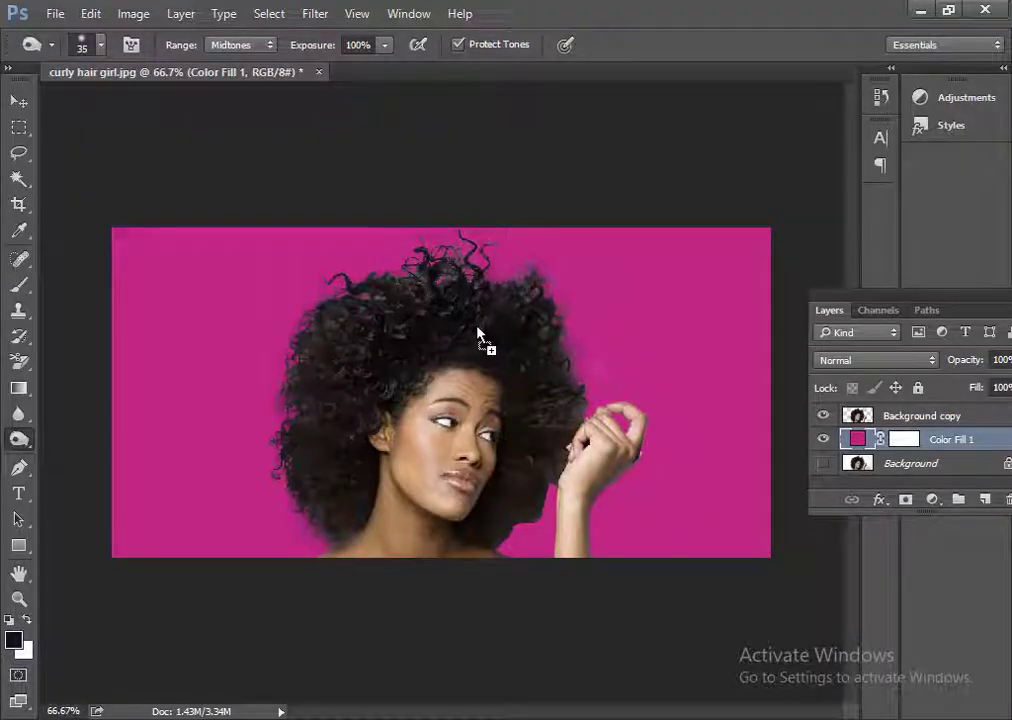
- Place images (19).jpg into the document and scale it to about 80% to cover the canvas
drag(477, 333, 477, 333)
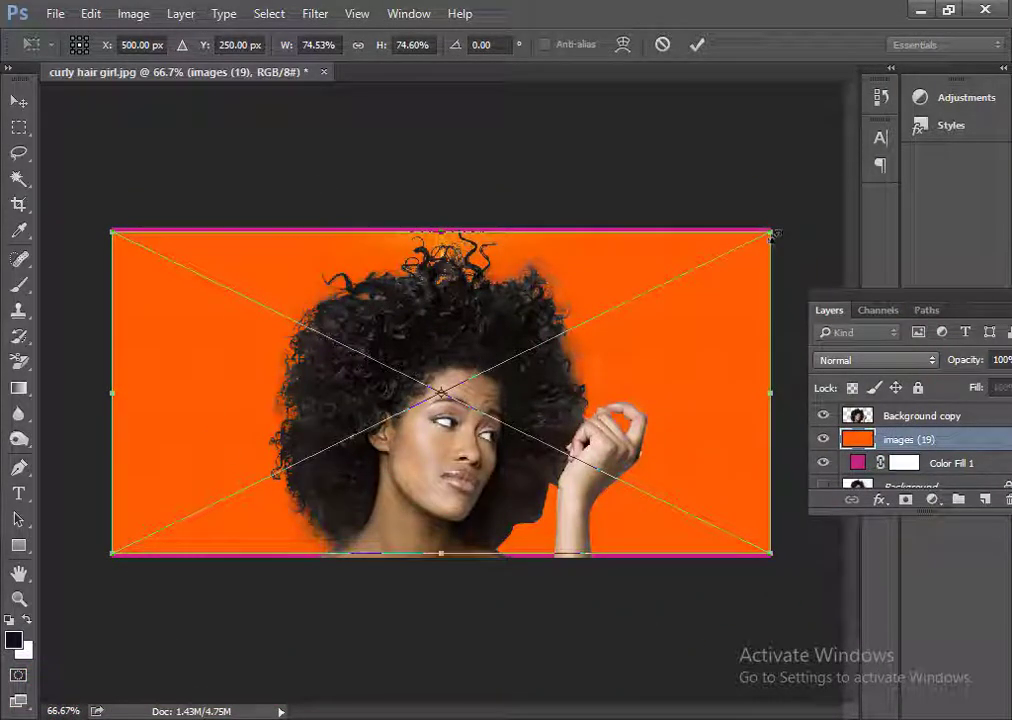
drag(772, 236, 797, 218)
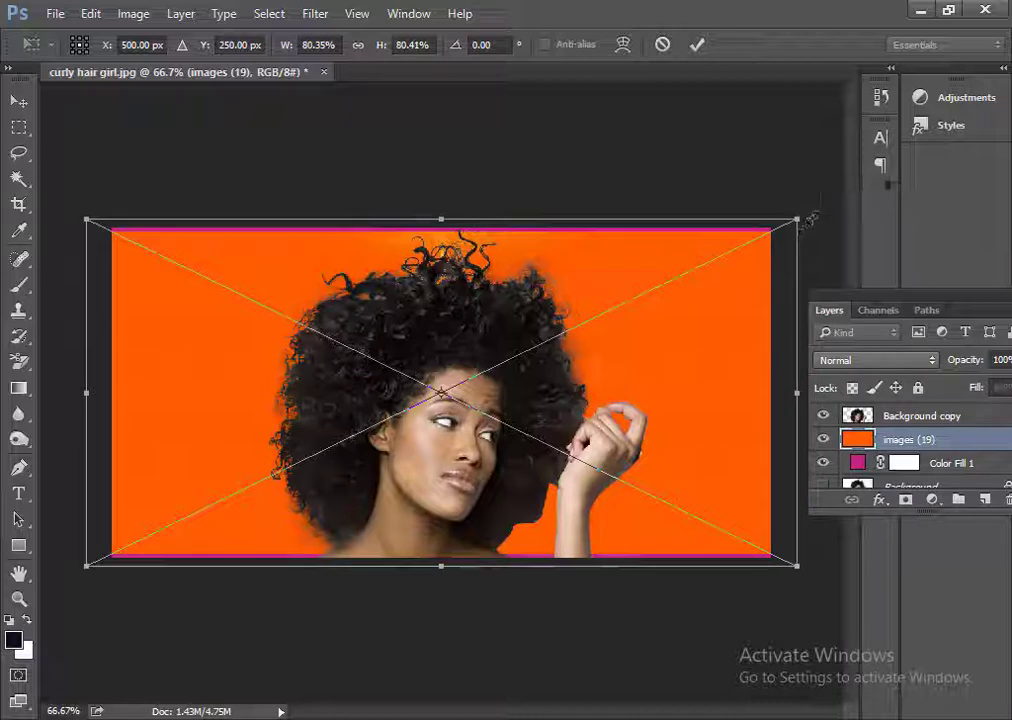
click(700, 45)
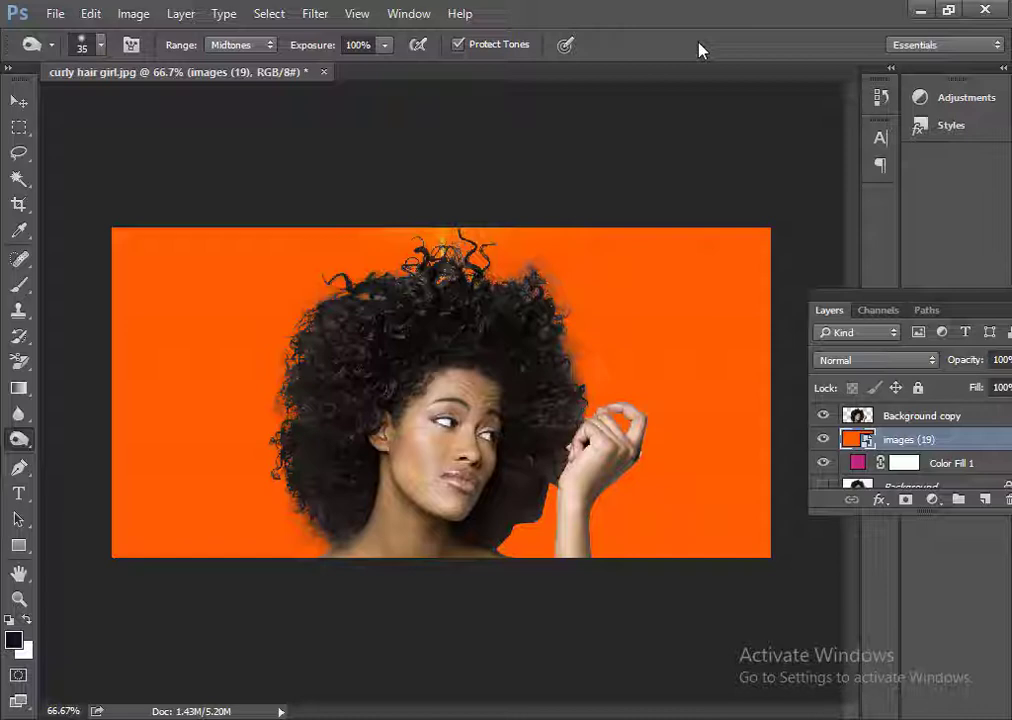
key(ctrl+plus)
key(ctrl+plus)
key(ctrl+plus)
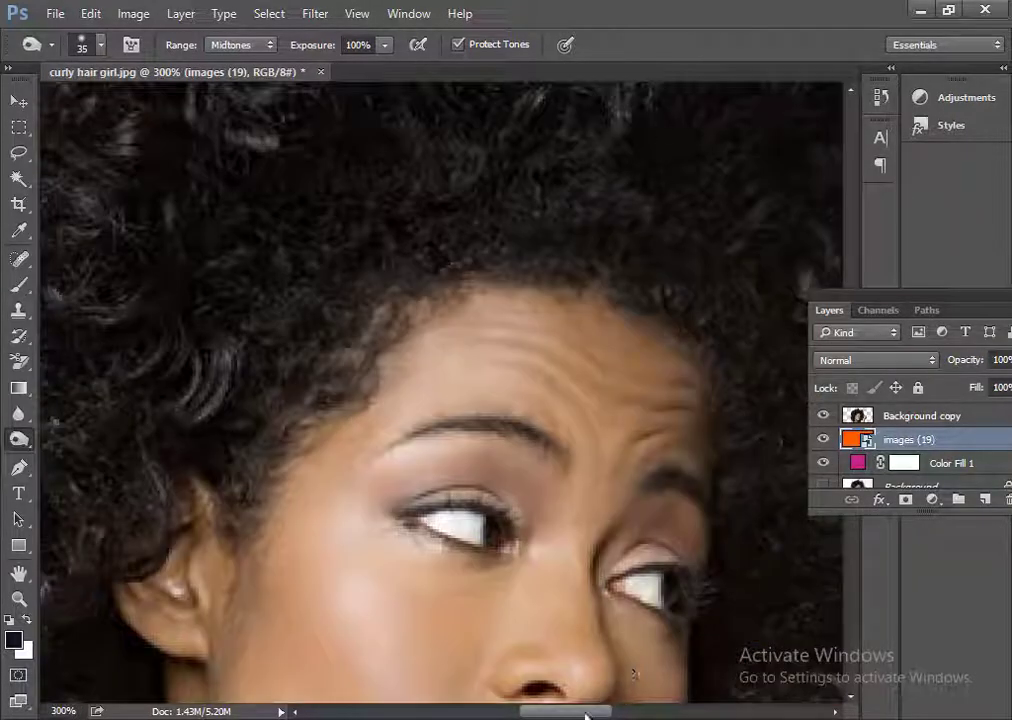
- Erase the dark fringe on the hand's lower edge on Background copy with a smaller eraser
drag(585, 713, 723, 711)
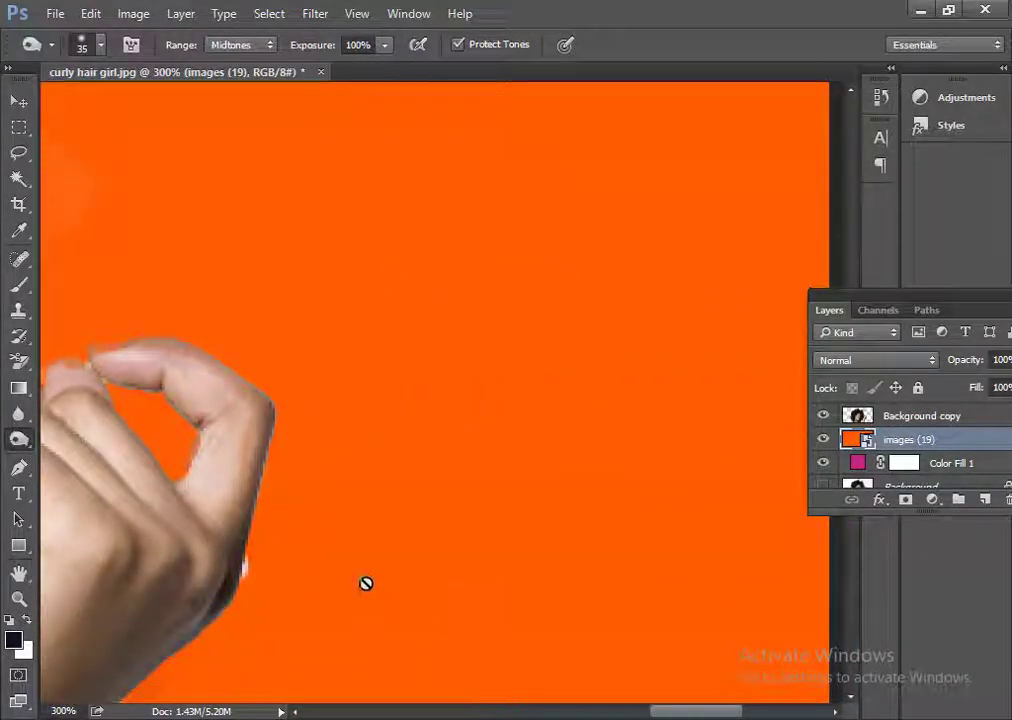
scroll(366, 584, down, 1)
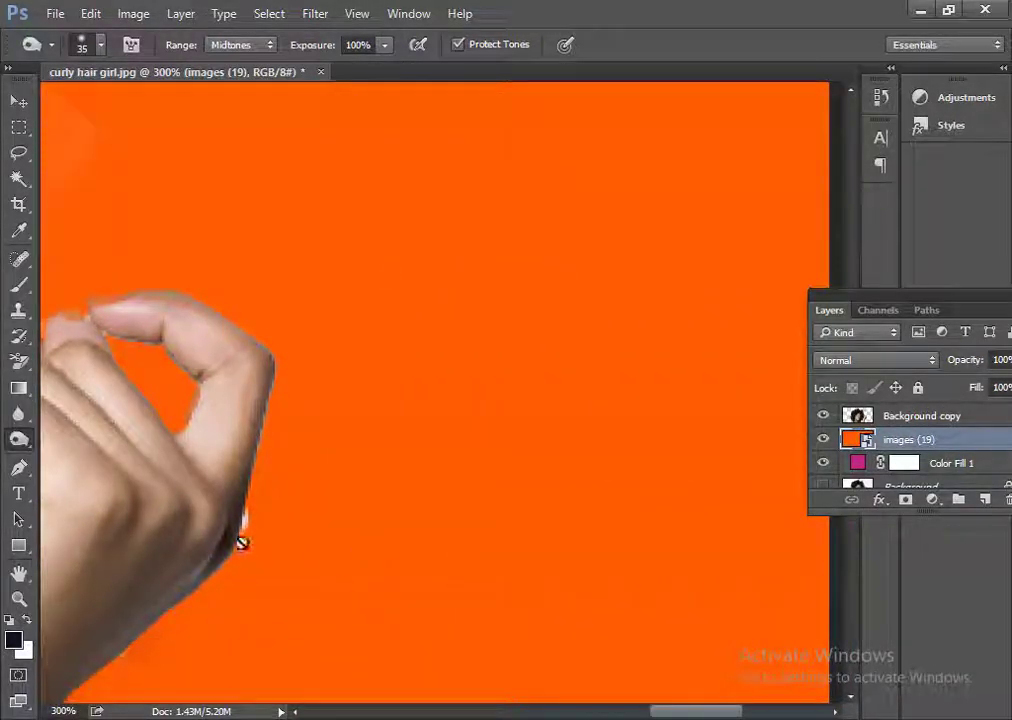
click(19, 362)
click(90, 360)
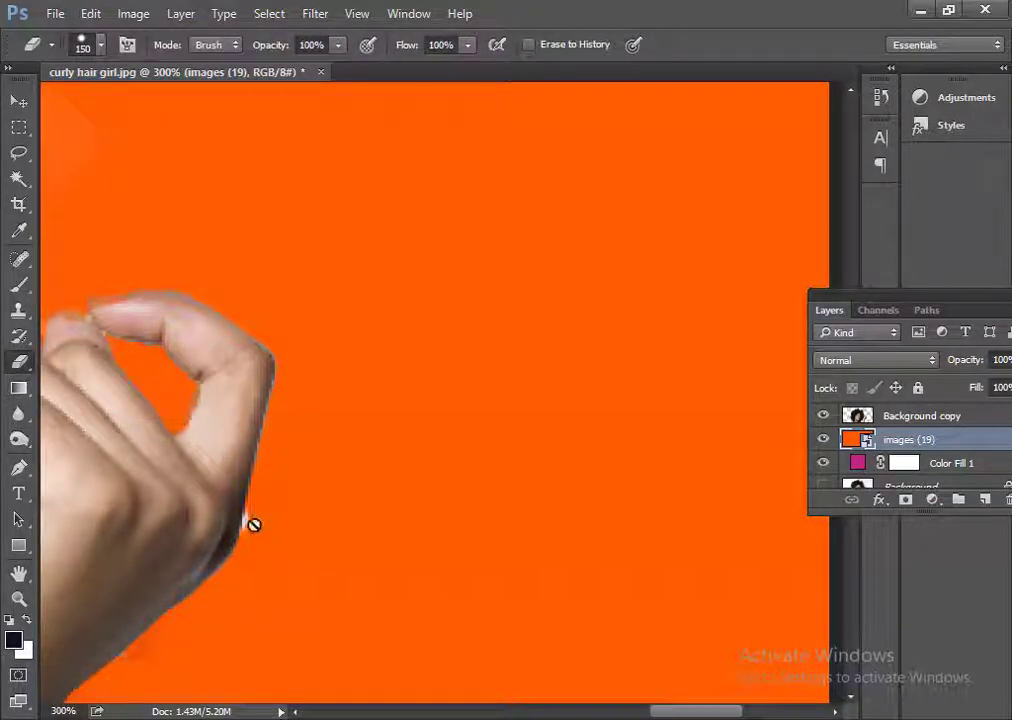
click(948, 416)
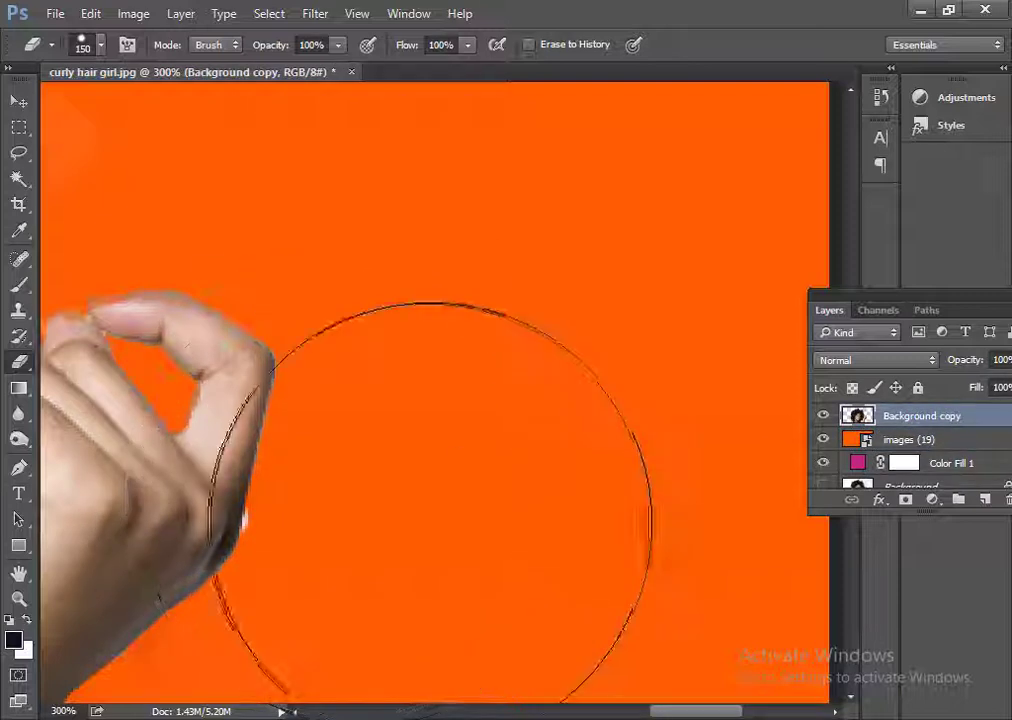
key(bracketleft)
key(bracketleft)
key(bracketleft)
key(bracketleft)
key(bracketleft)
key(bracketleft)
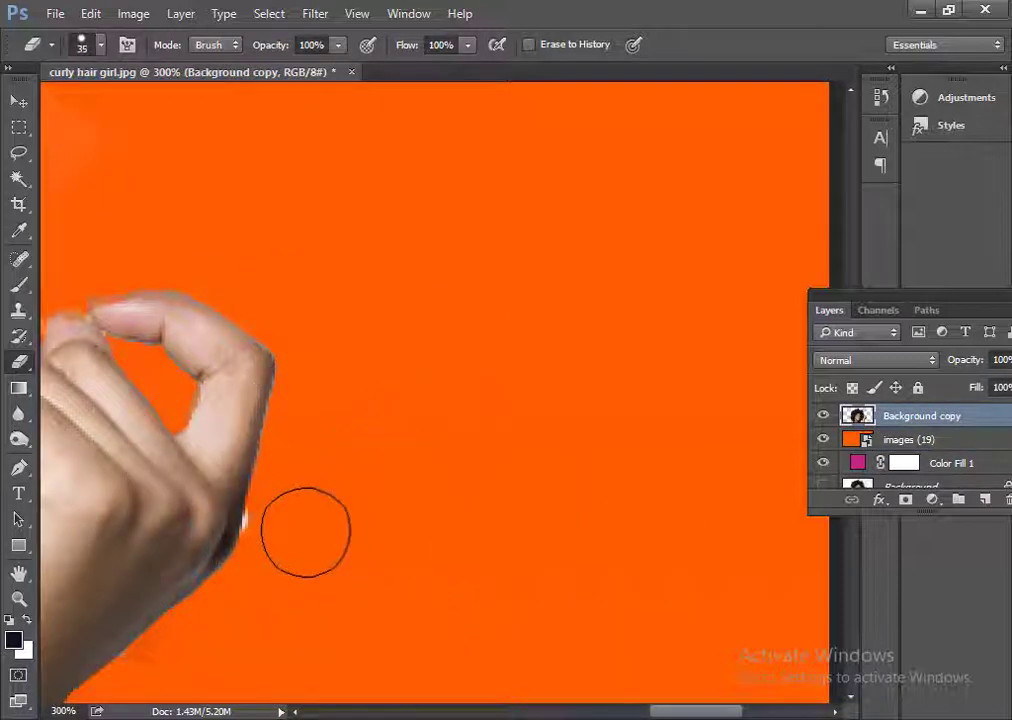
key(bracketleft)
key(bracketleft)
drag(269, 524, 273, 538)
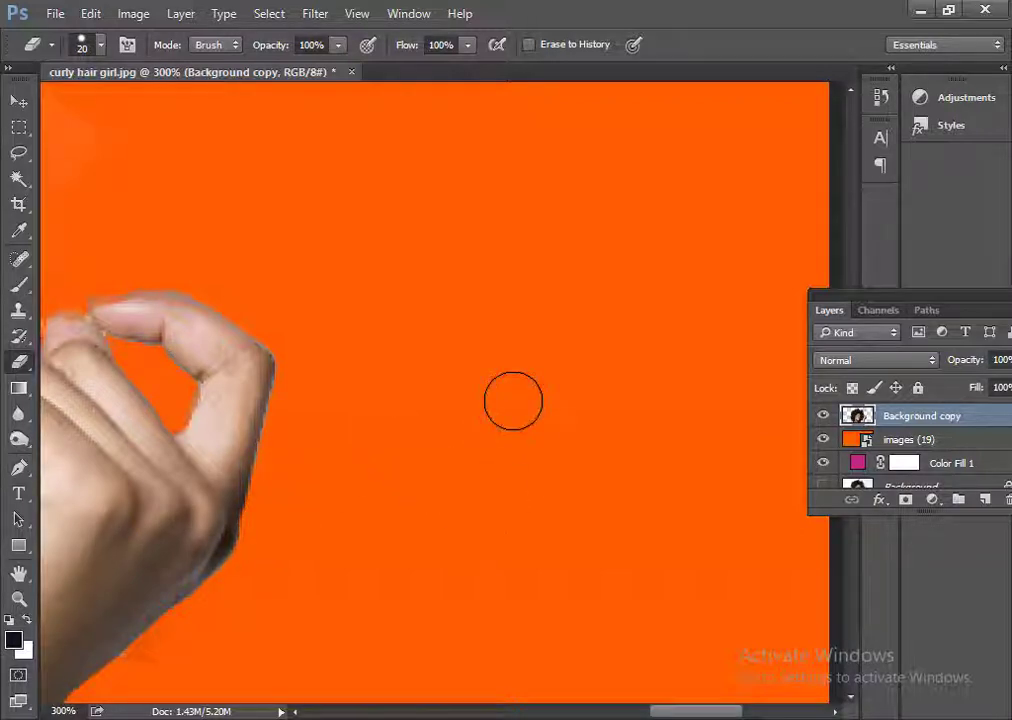
key(ctrl+0)
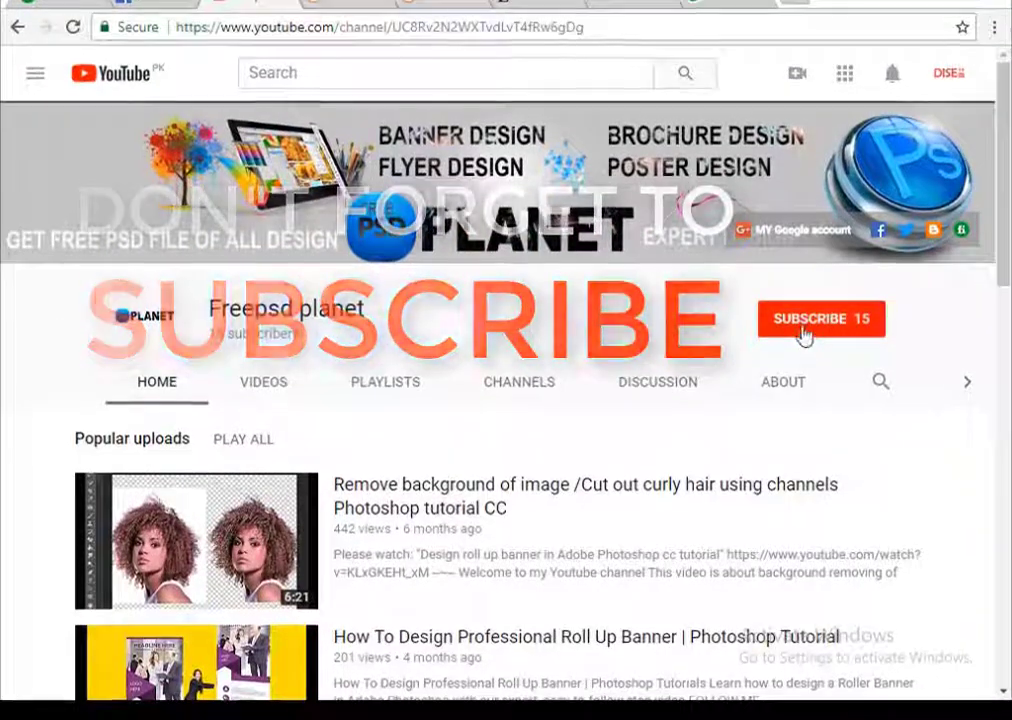
- Subscribe to the tutorial channel so the button reads Subscribed
click(805, 335)
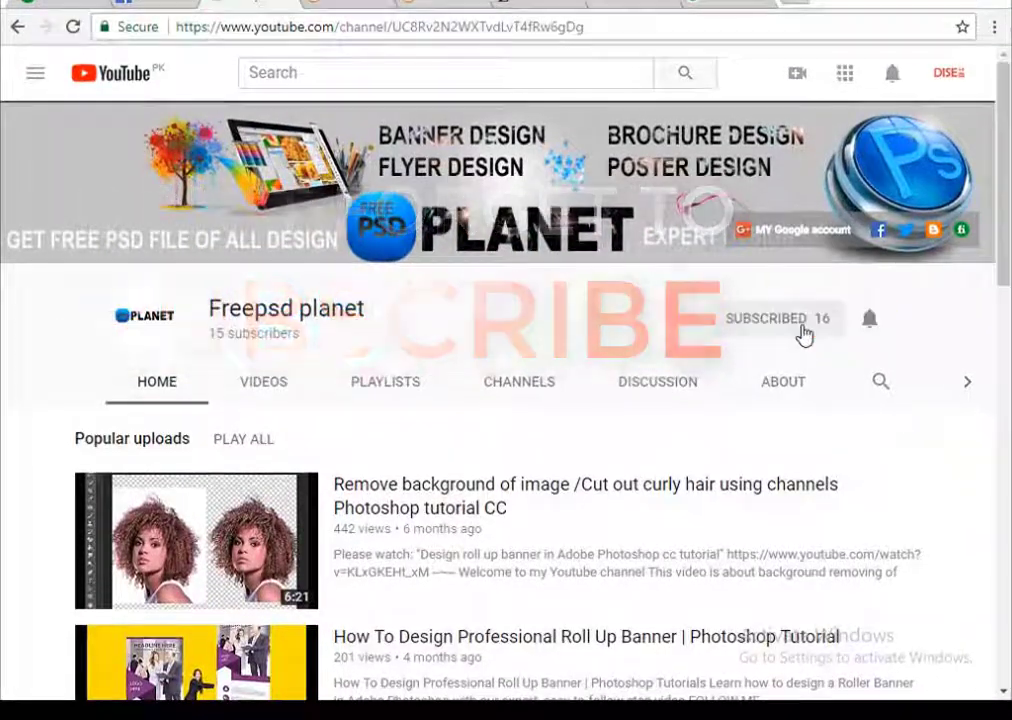